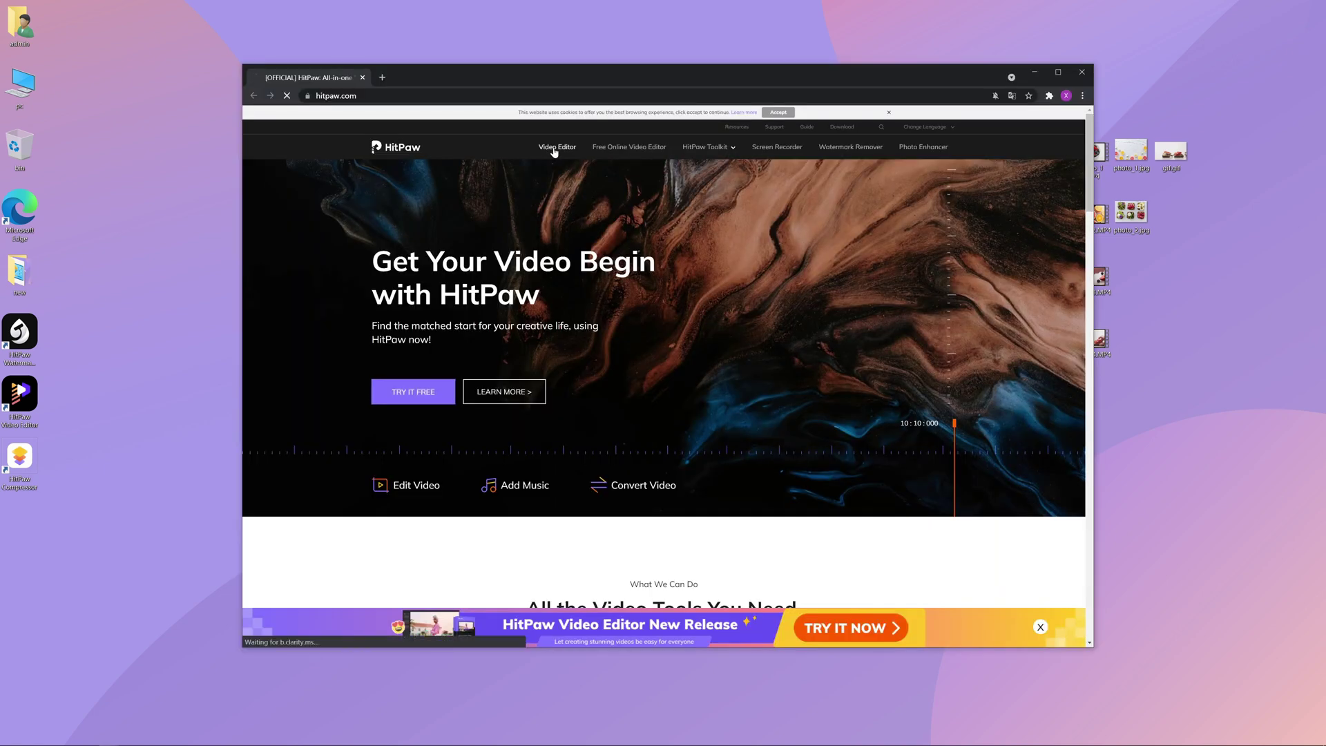
Step: Go to the Video Editor product page on hitpaw.com
click(603, 196)
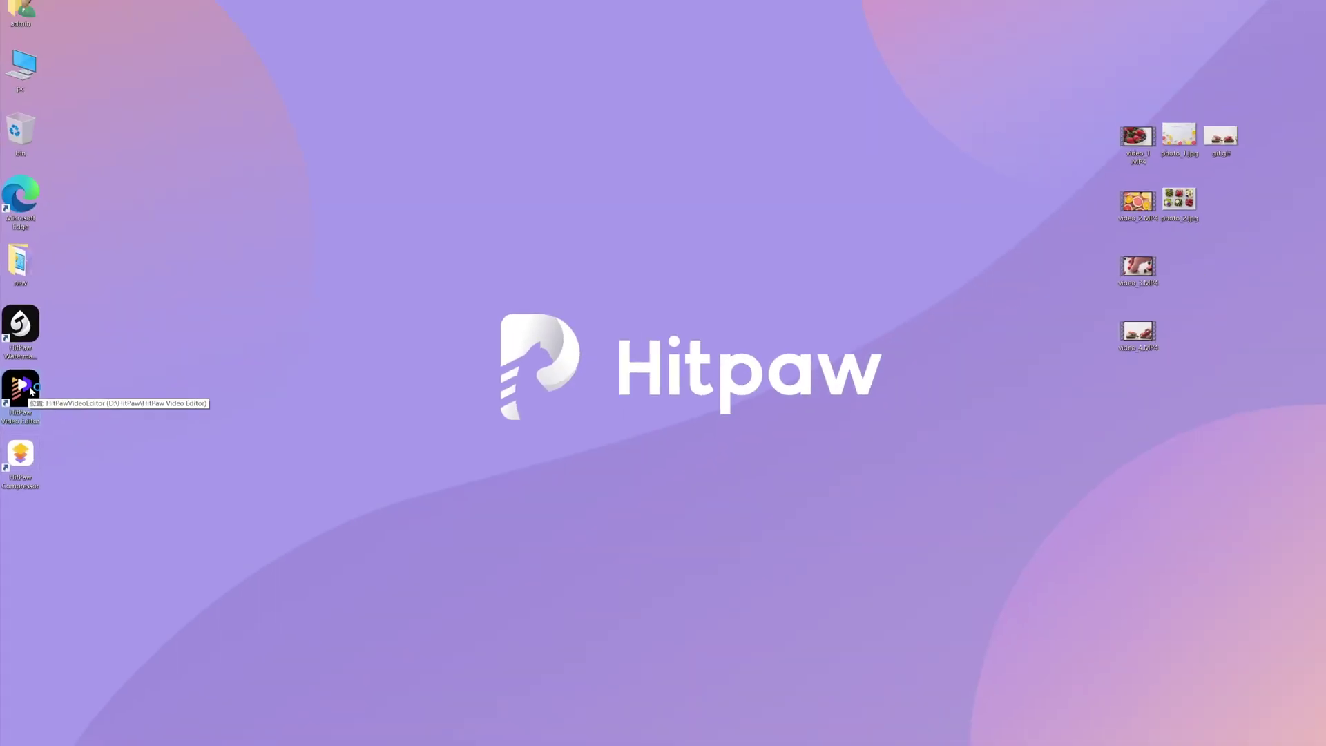
Step: Launch HitPaw Video Editor, check the Register form's Change Account option, then dismiss the form
double_click(55, 291)
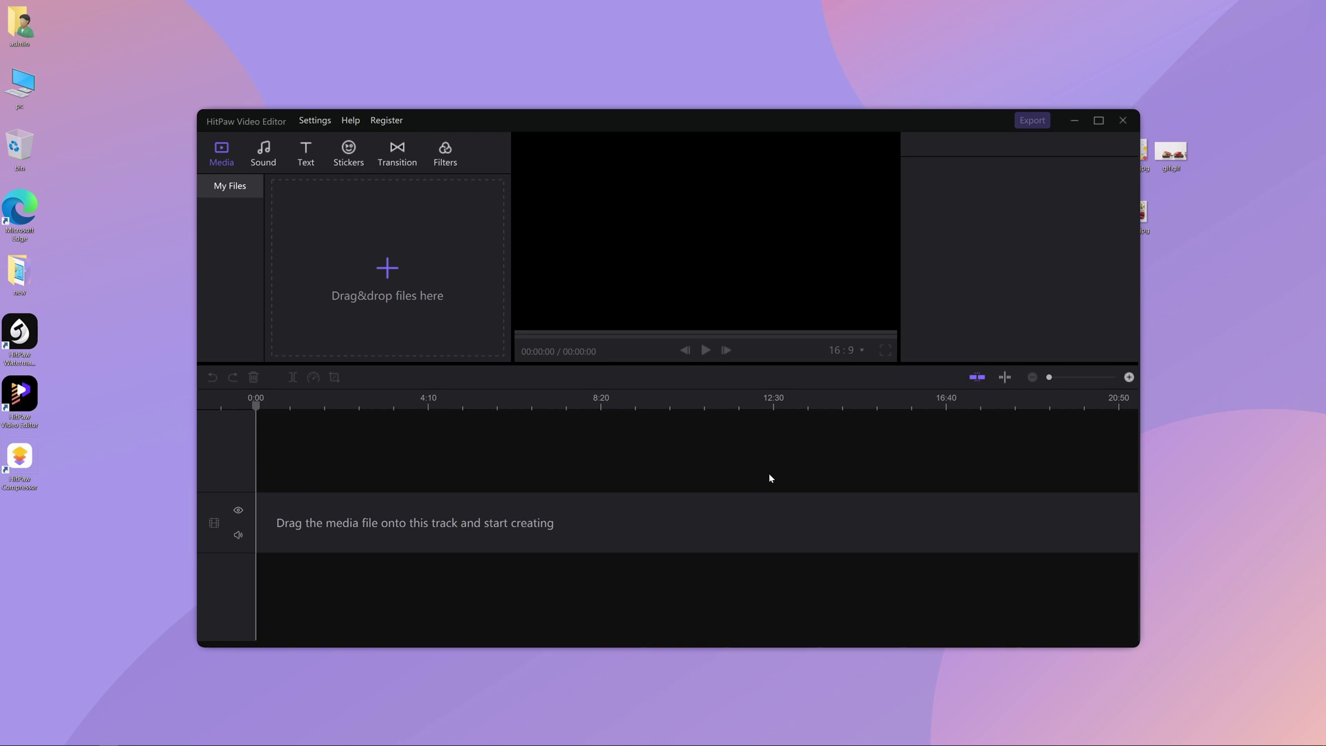
click(386, 121)
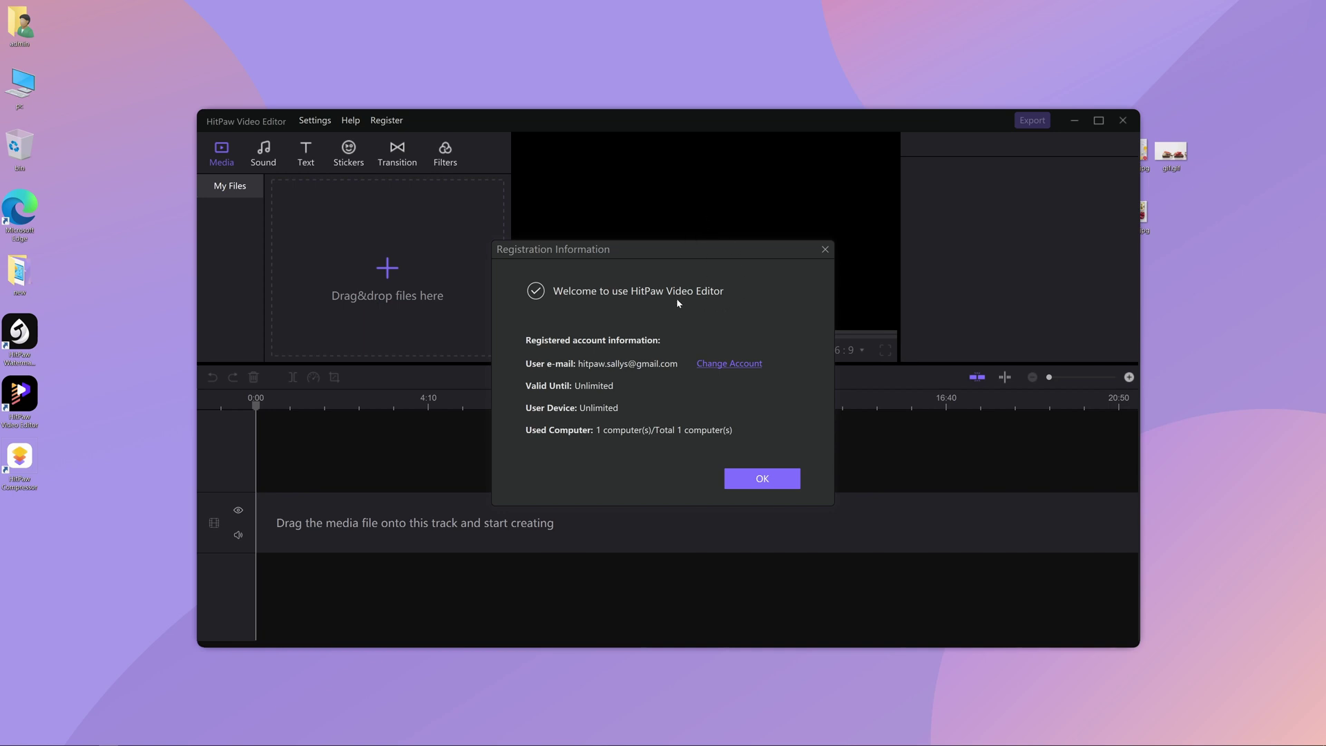
click(711, 365)
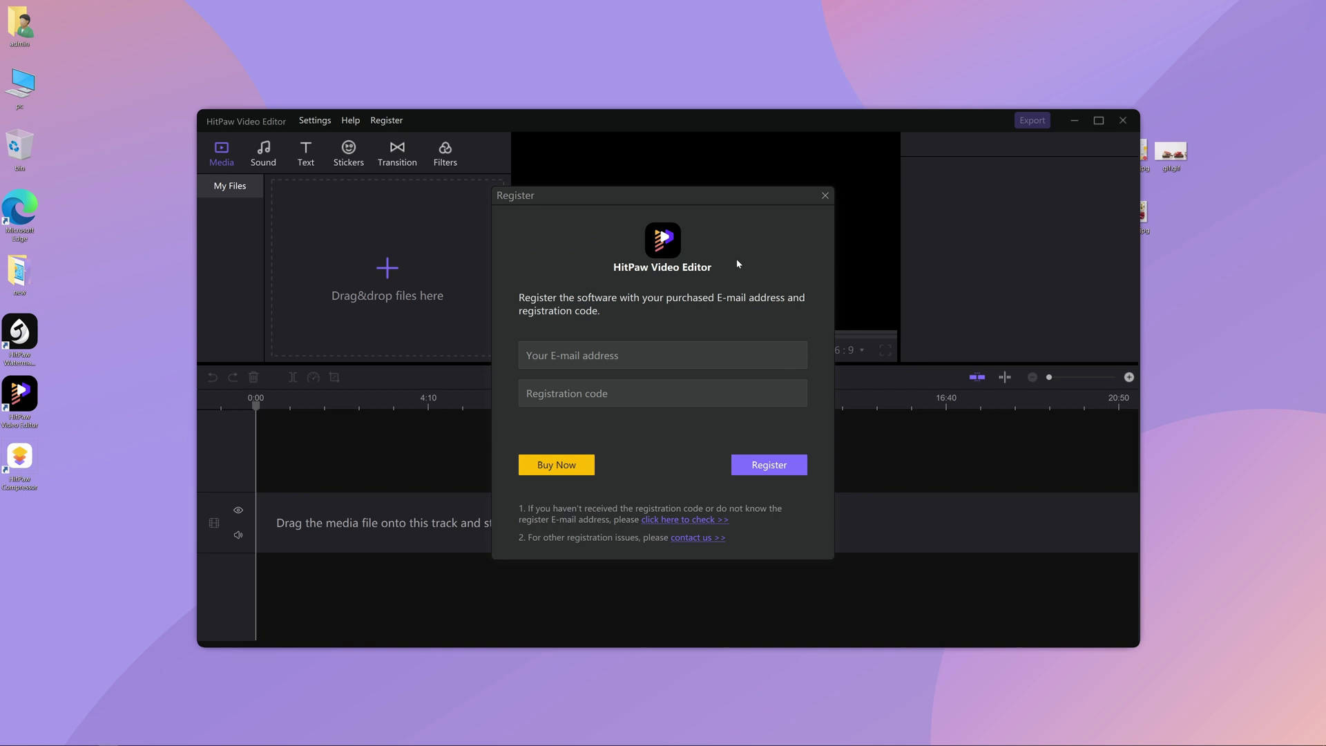
click(826, 196)
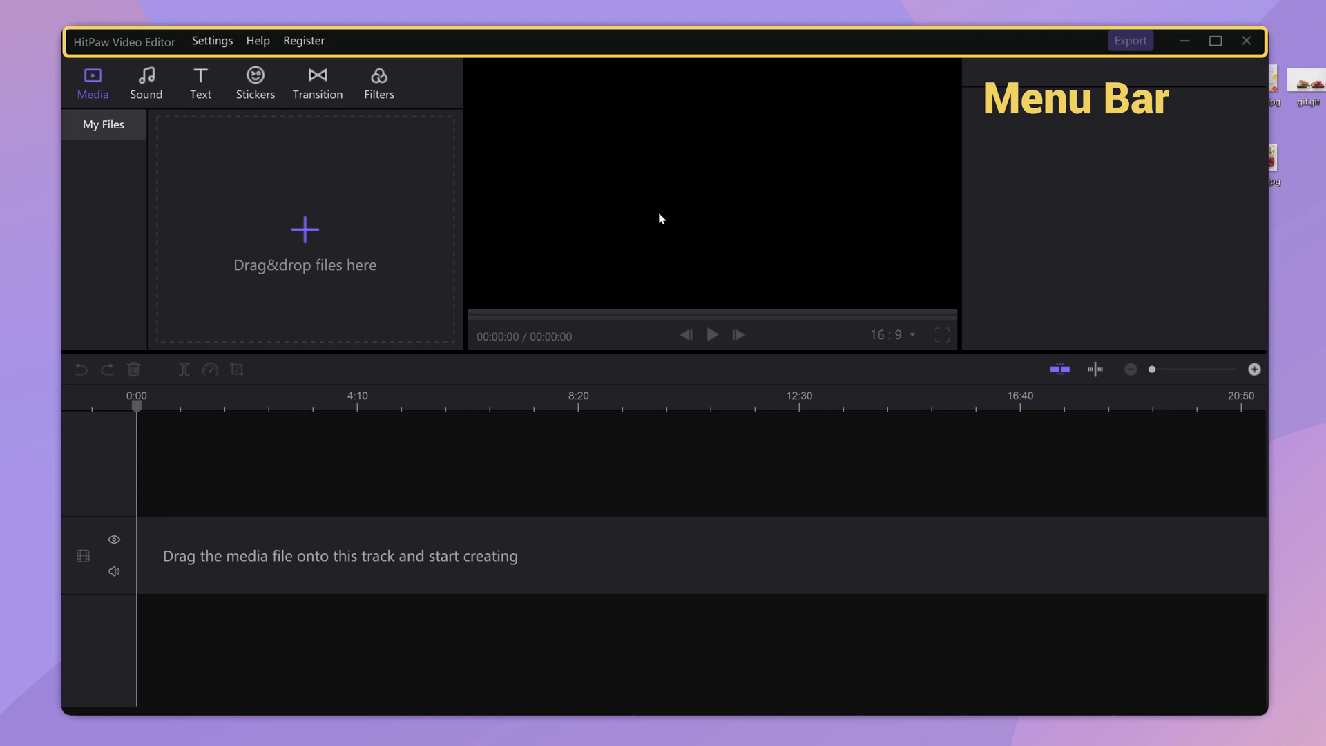
click(214, 43)
click(247, 74)
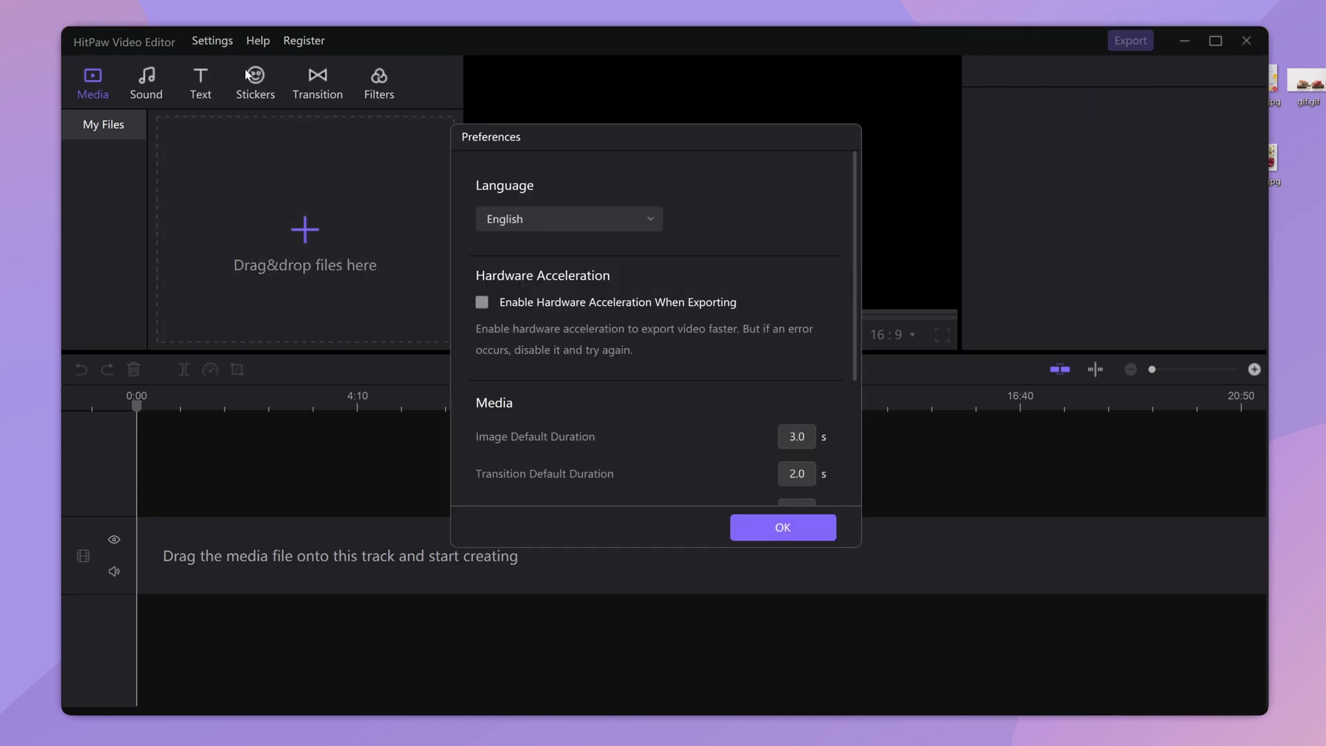
click(650, 218)
scroll(592, 301, down, 2)
key(Escape)
click(482, 302)
click(482, 303)
scroll(674, 444, down, 3)
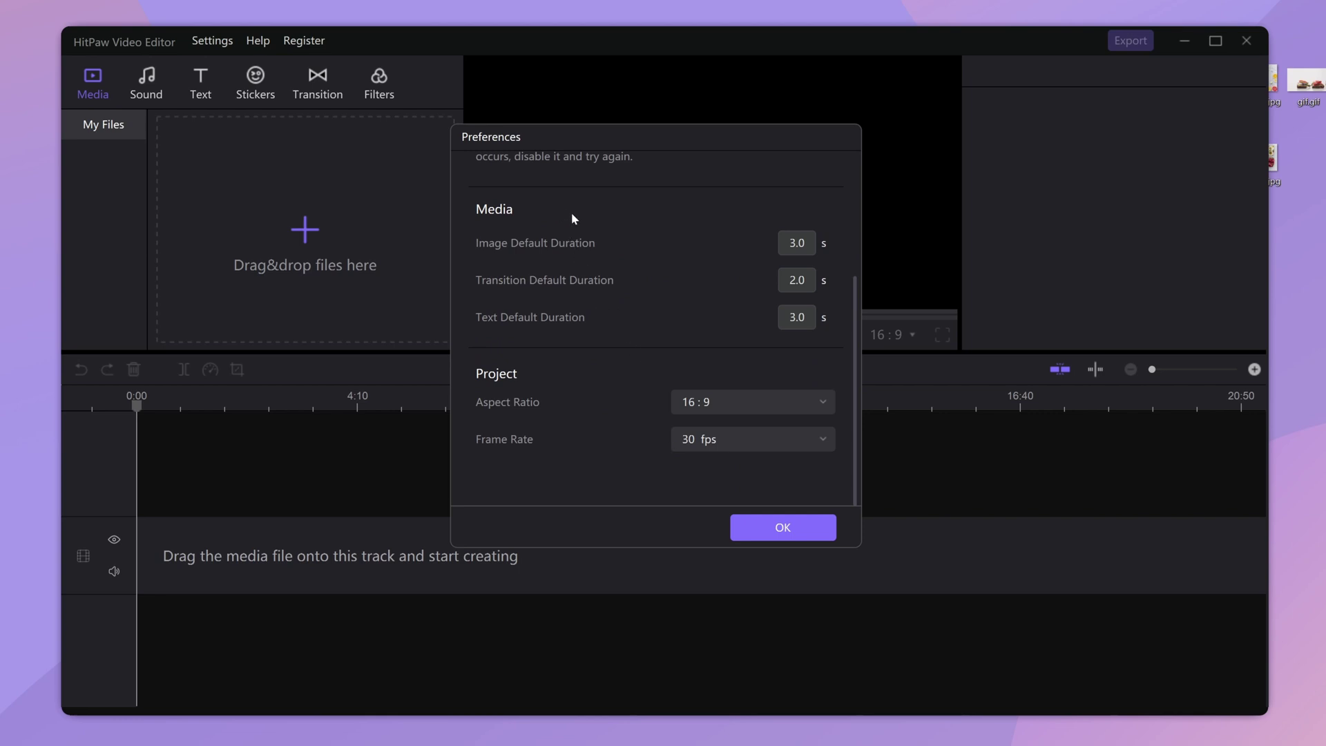
click(823, 401)
click(825, 439)
click(825, 438)
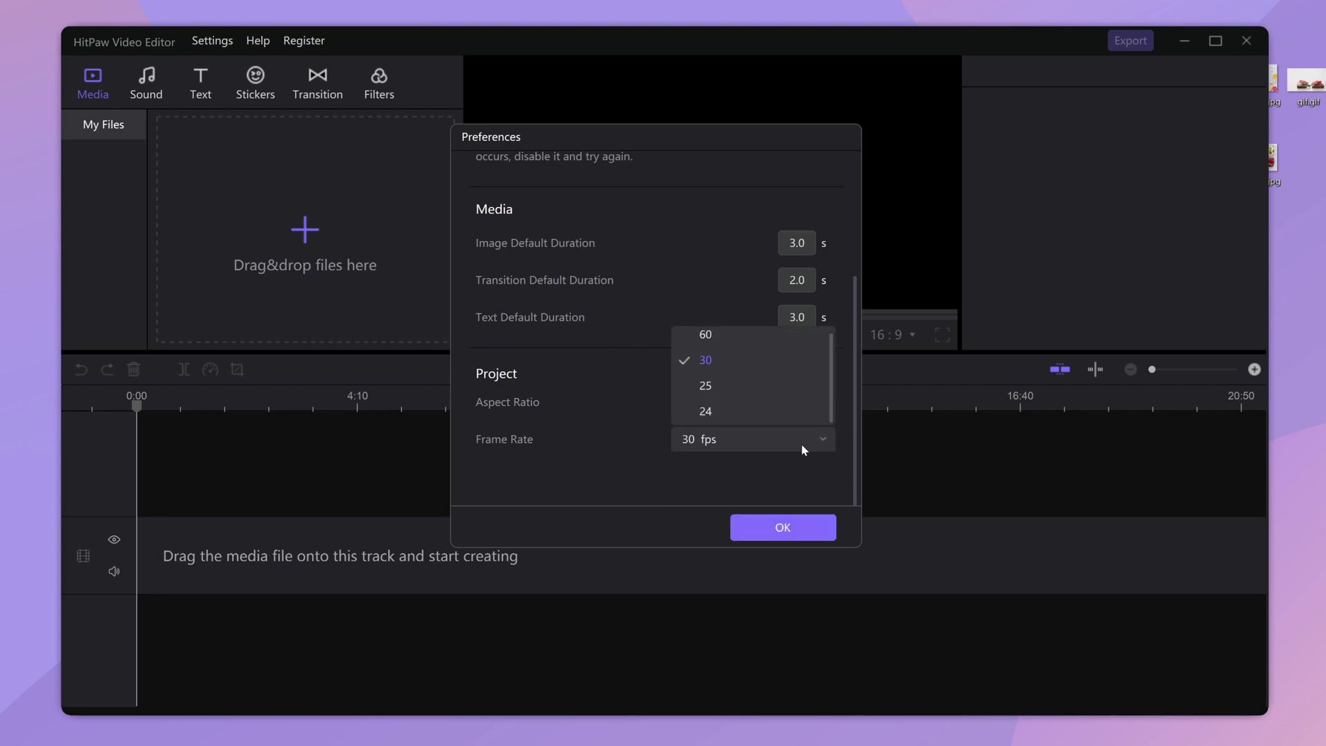
click(769, 386)
click(752, 527)
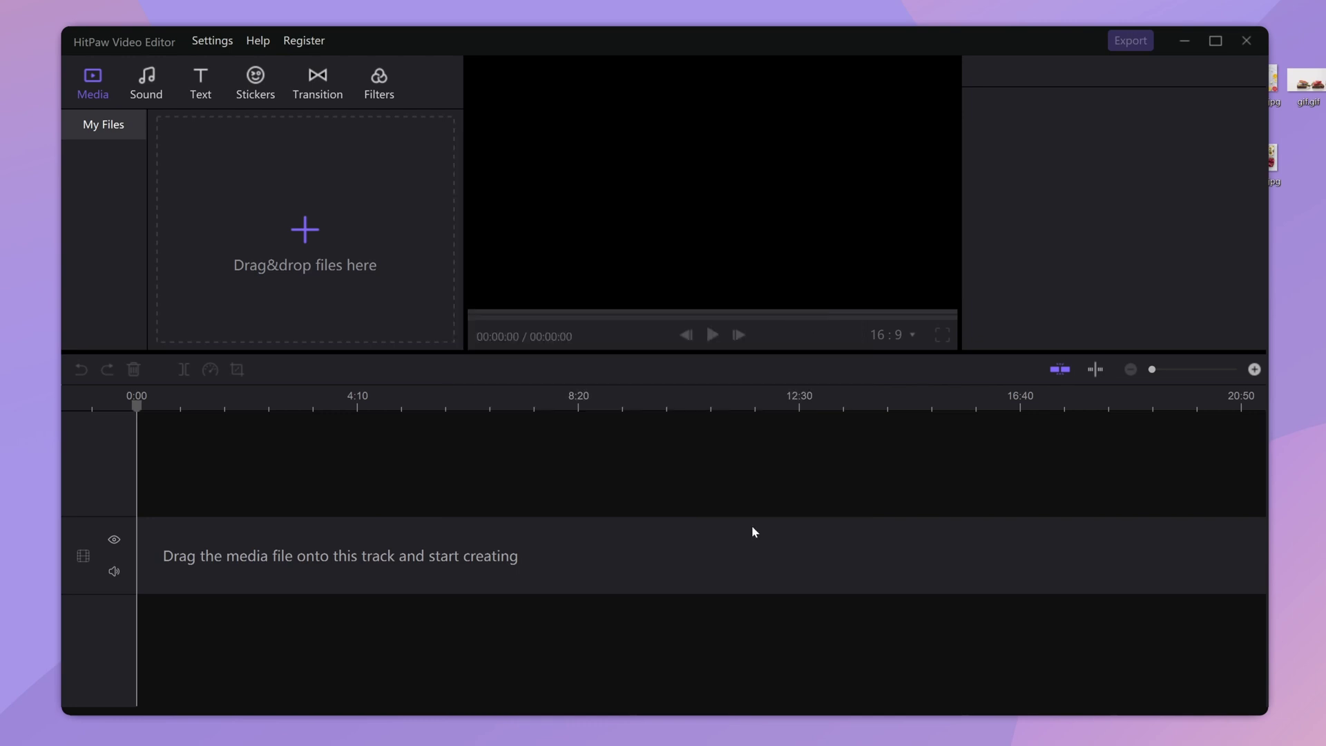
click(215, 43)
click(233, 89)
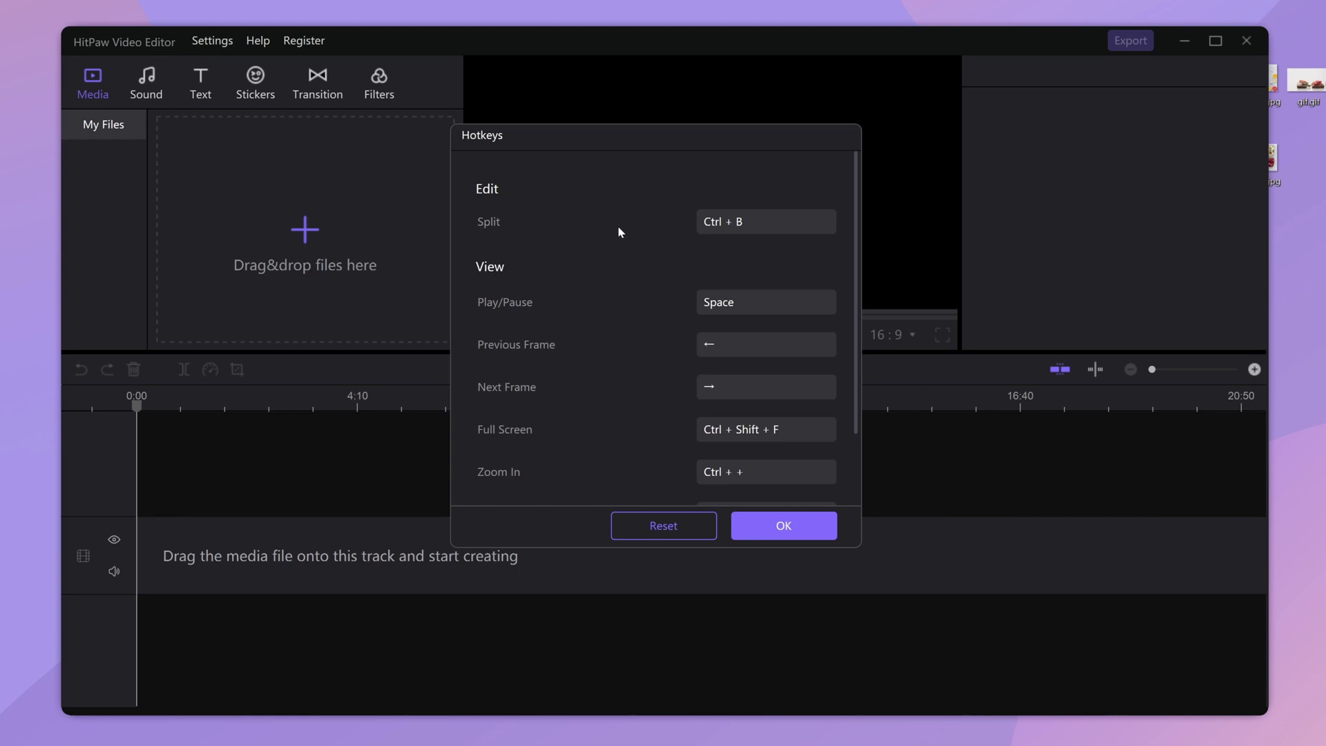
scroll(620, 236, down, 2)
scroll(616, 261, up, 2)
click(749, 532)
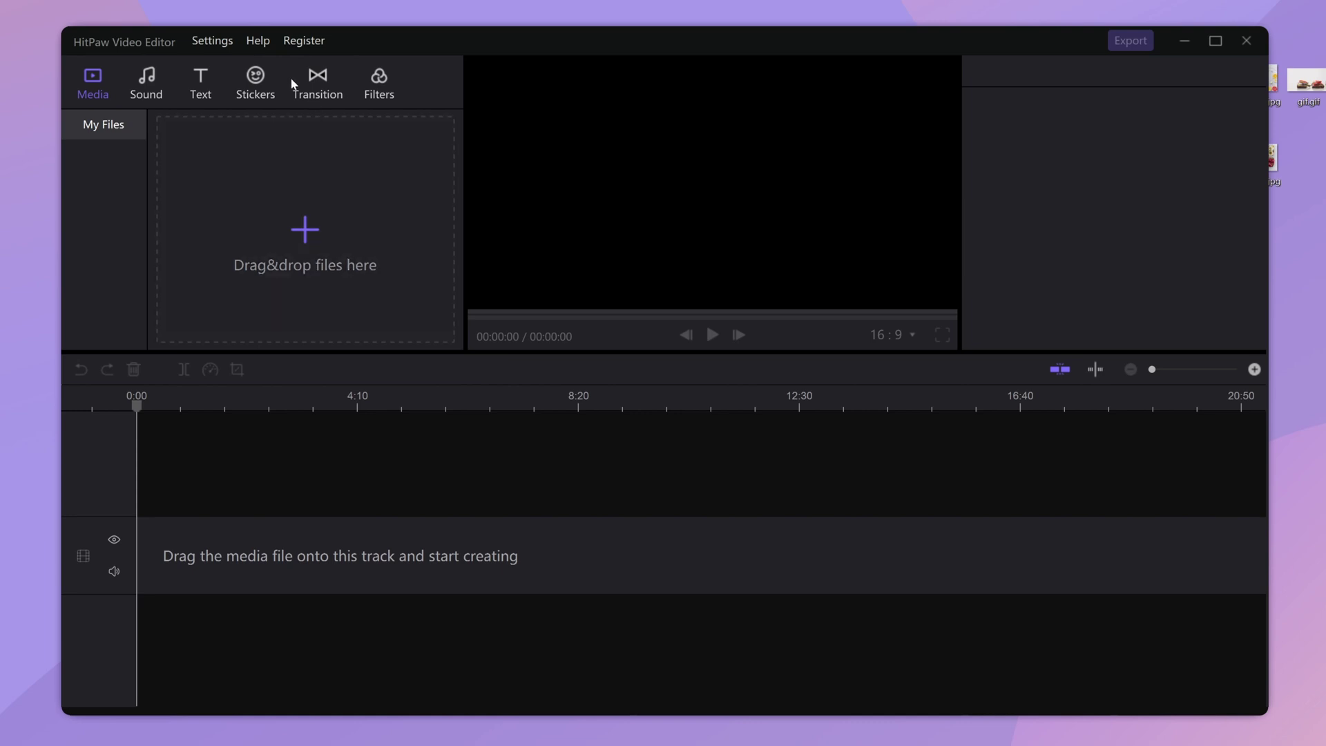
click(259, 41)
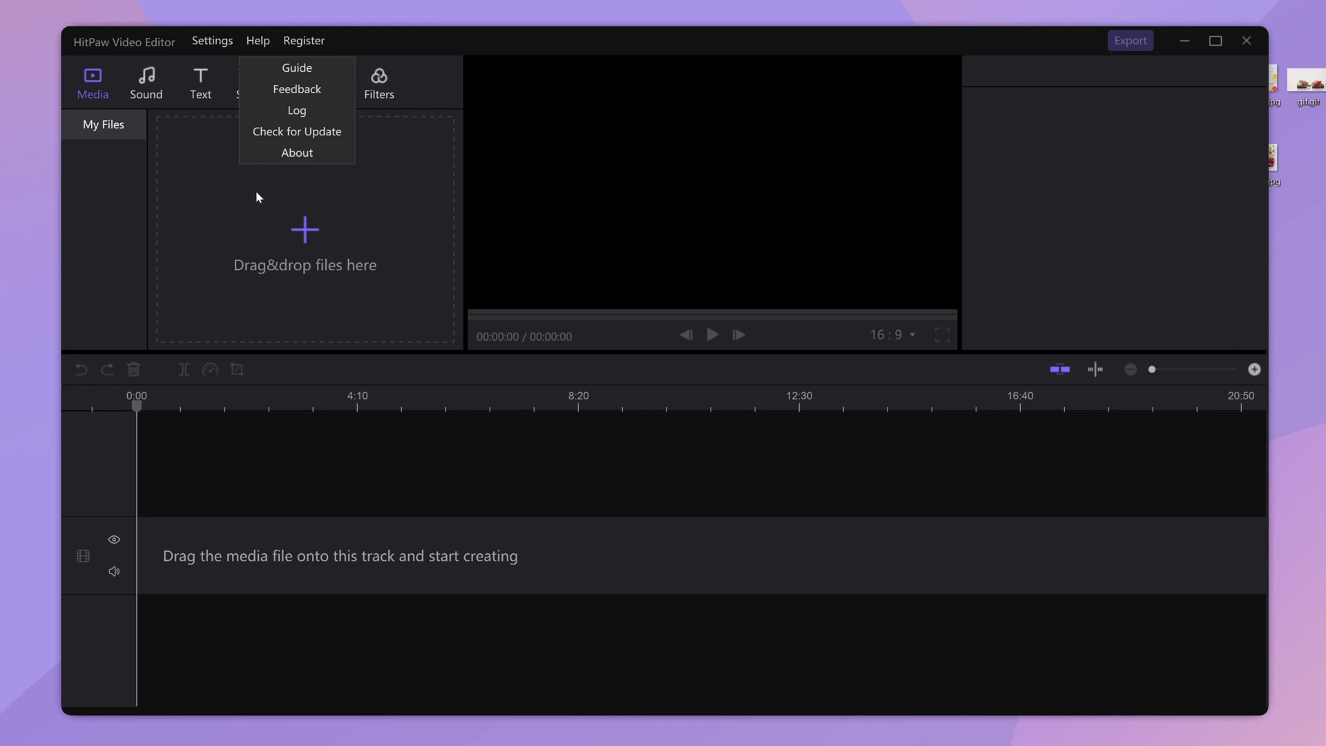
click(340, 41)
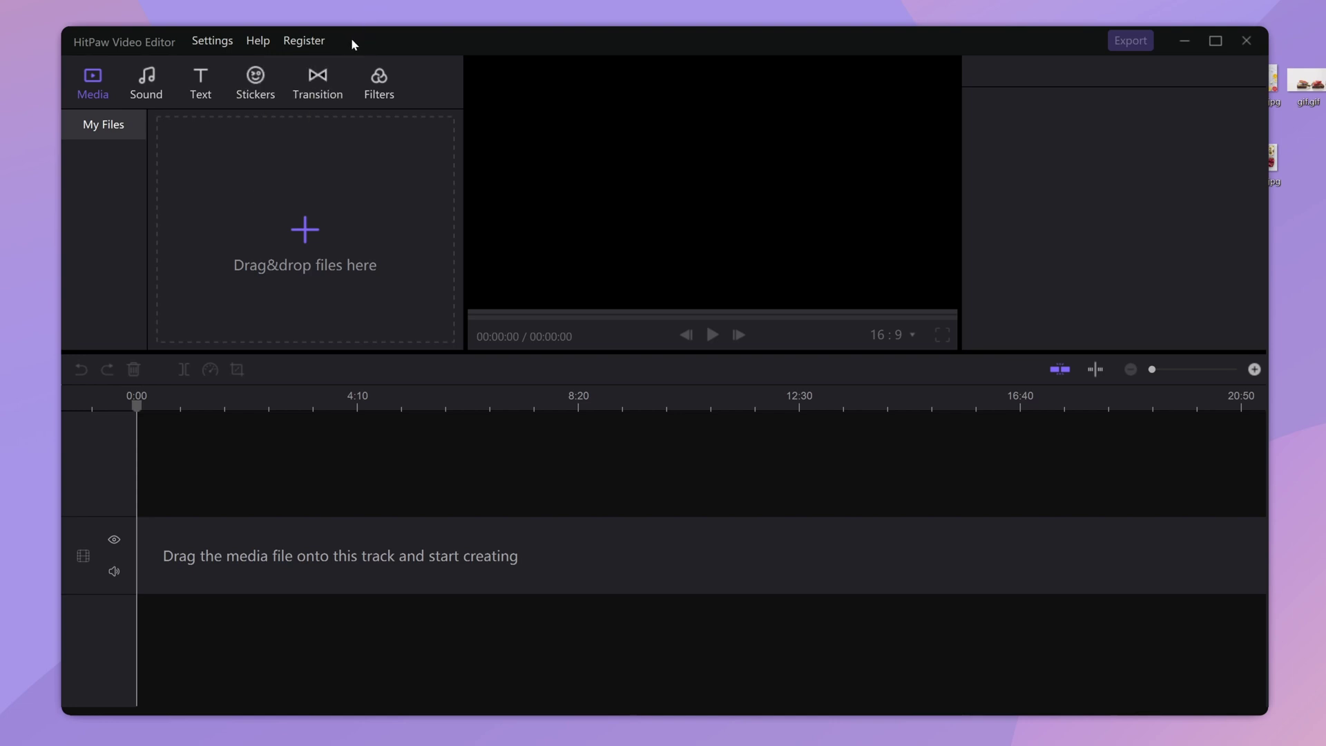
click(311, 43)
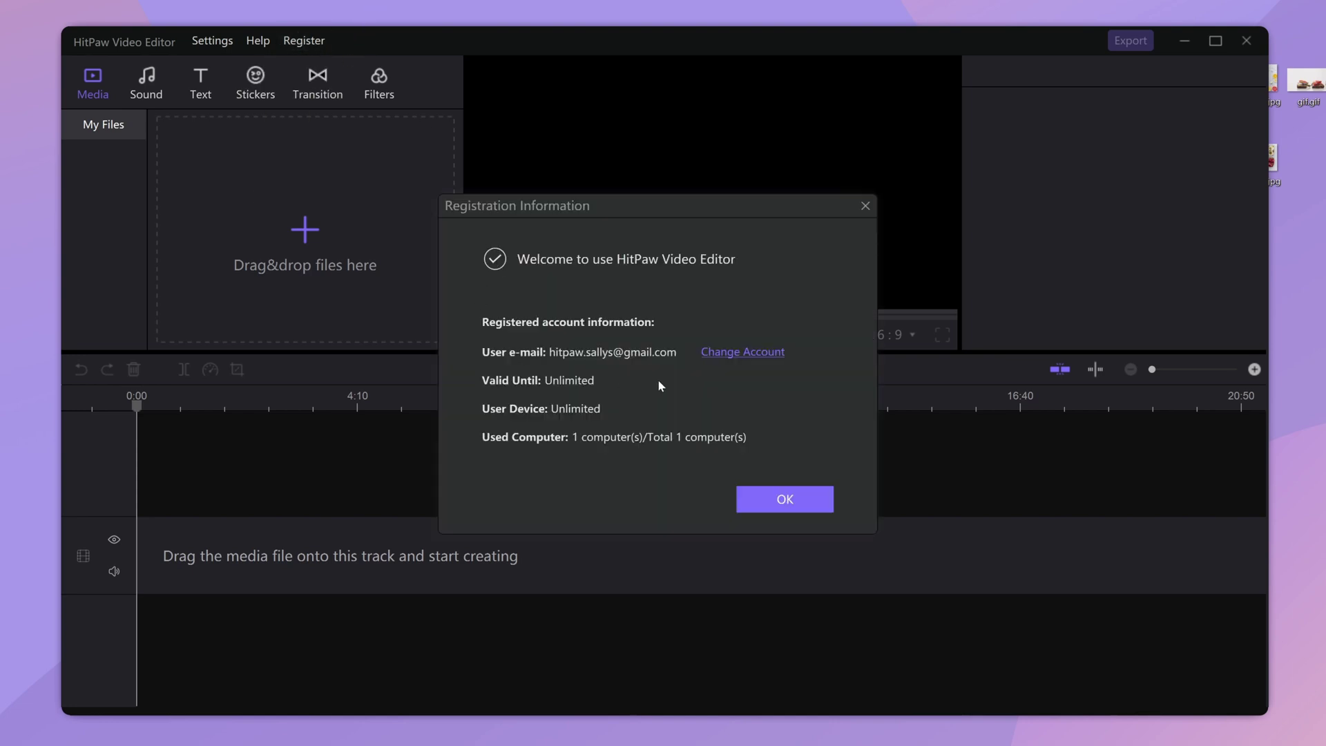
click(778, 501)
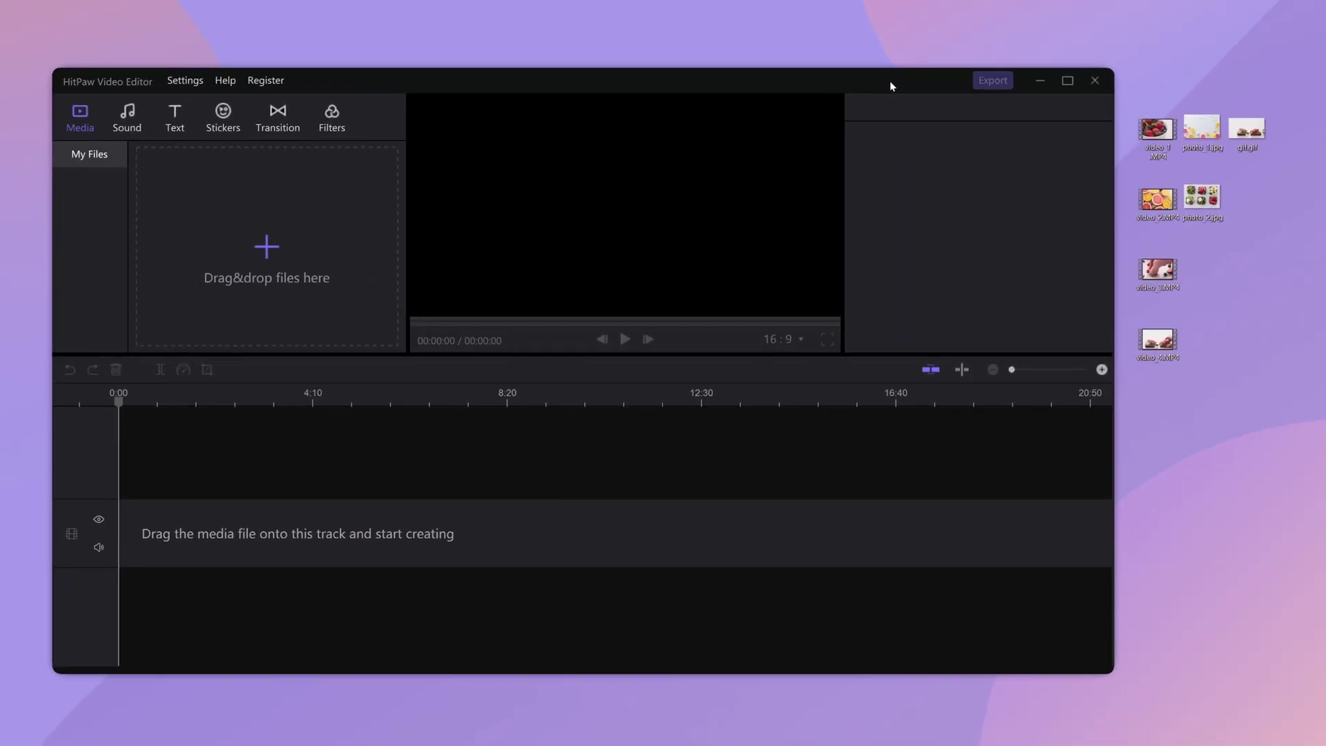
Step: Import the seven desktop videos, photos and GIF into My Files, sorted descending
drag(1307, 393, 1131, 108)
drag(1196, 200, 284, 242)
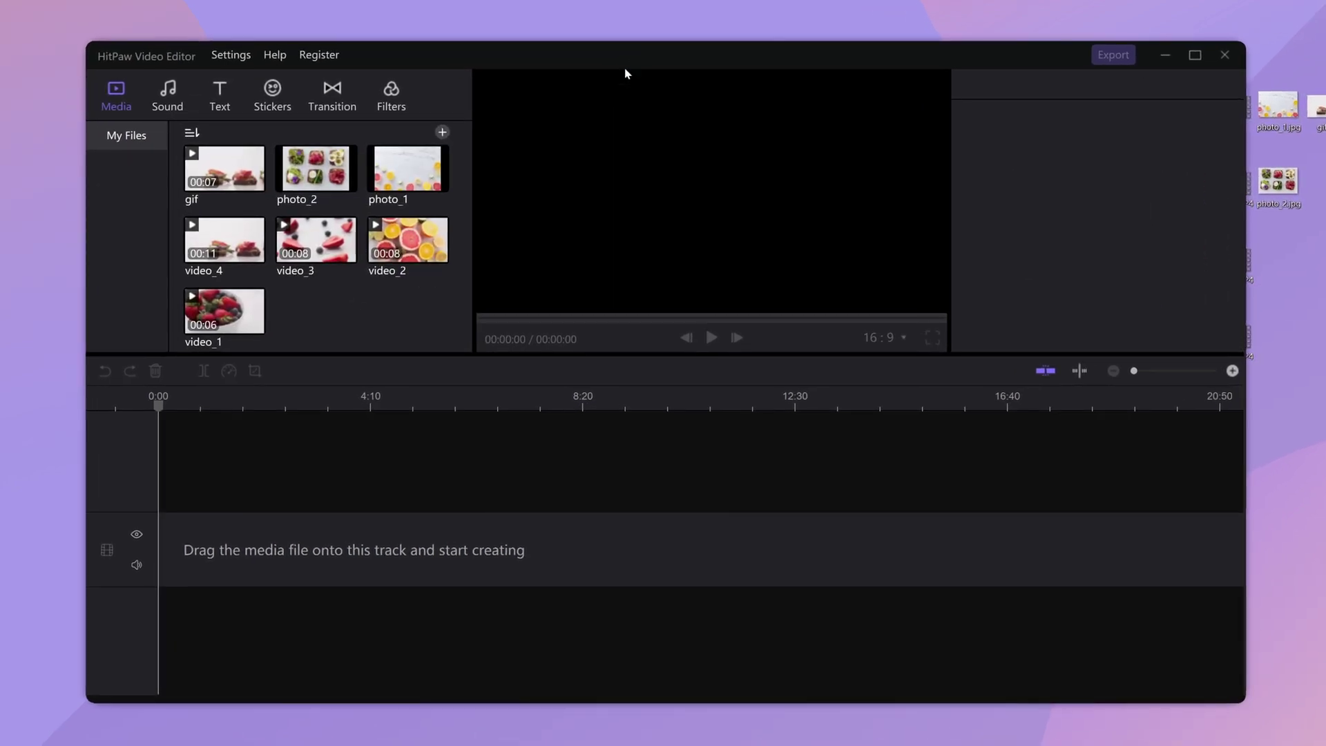
click(192, 133)
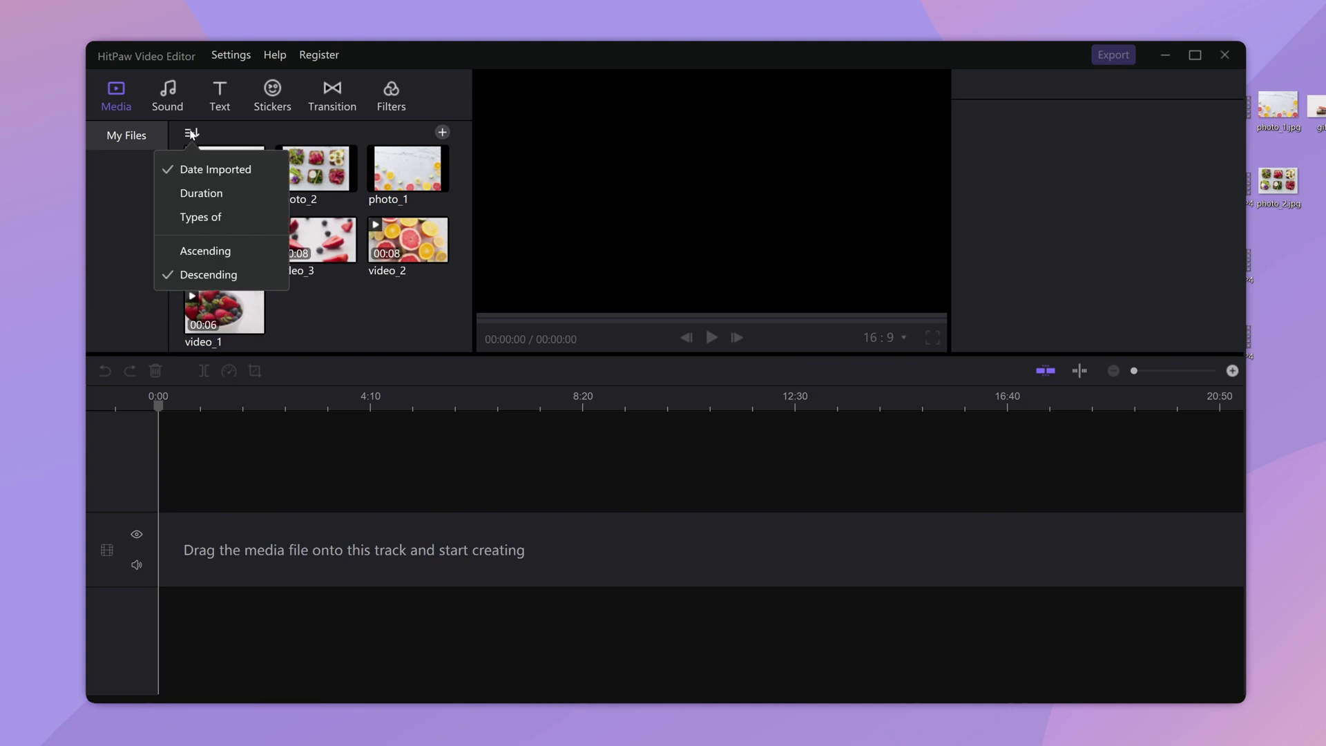
click(216, 252)
click(191, 132)
click(198, 275)
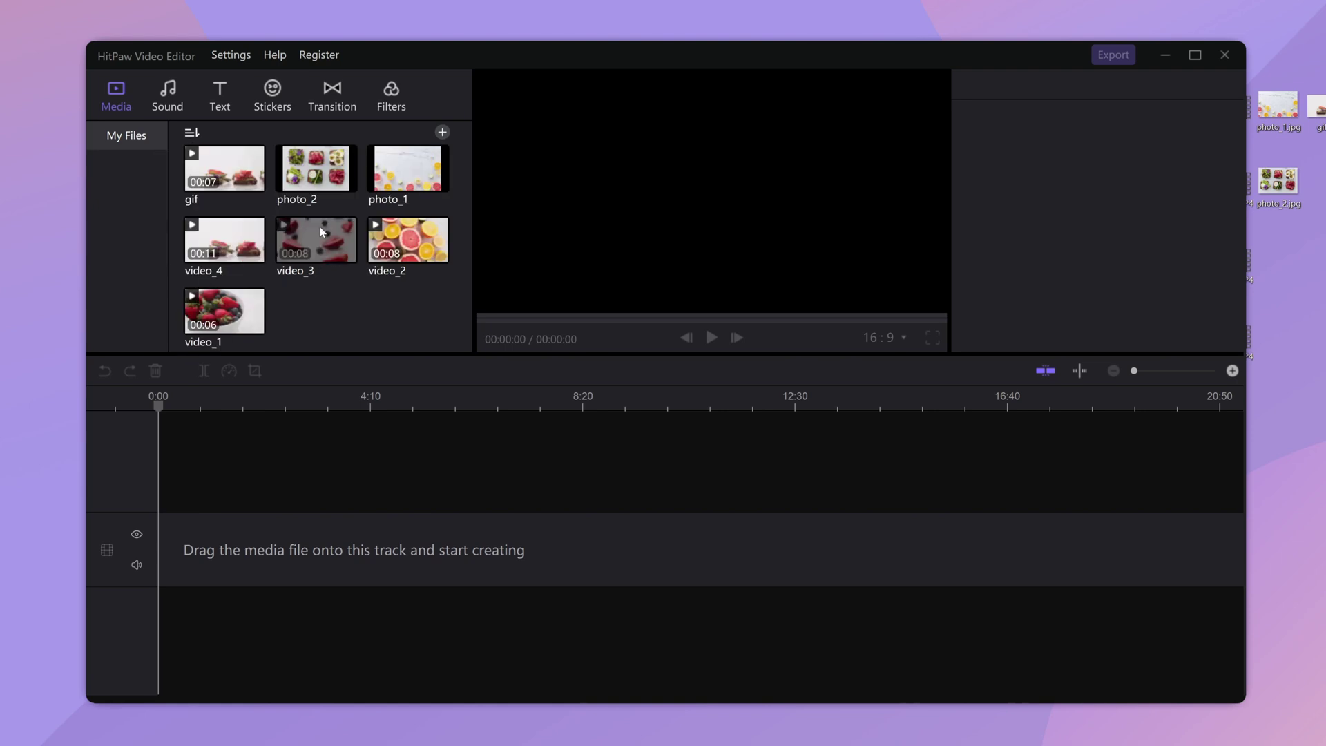
Step: Browse the Sound, Text, Stickers, Transition and Filters libraries, scrolling through the filter grid
click(160, 96)
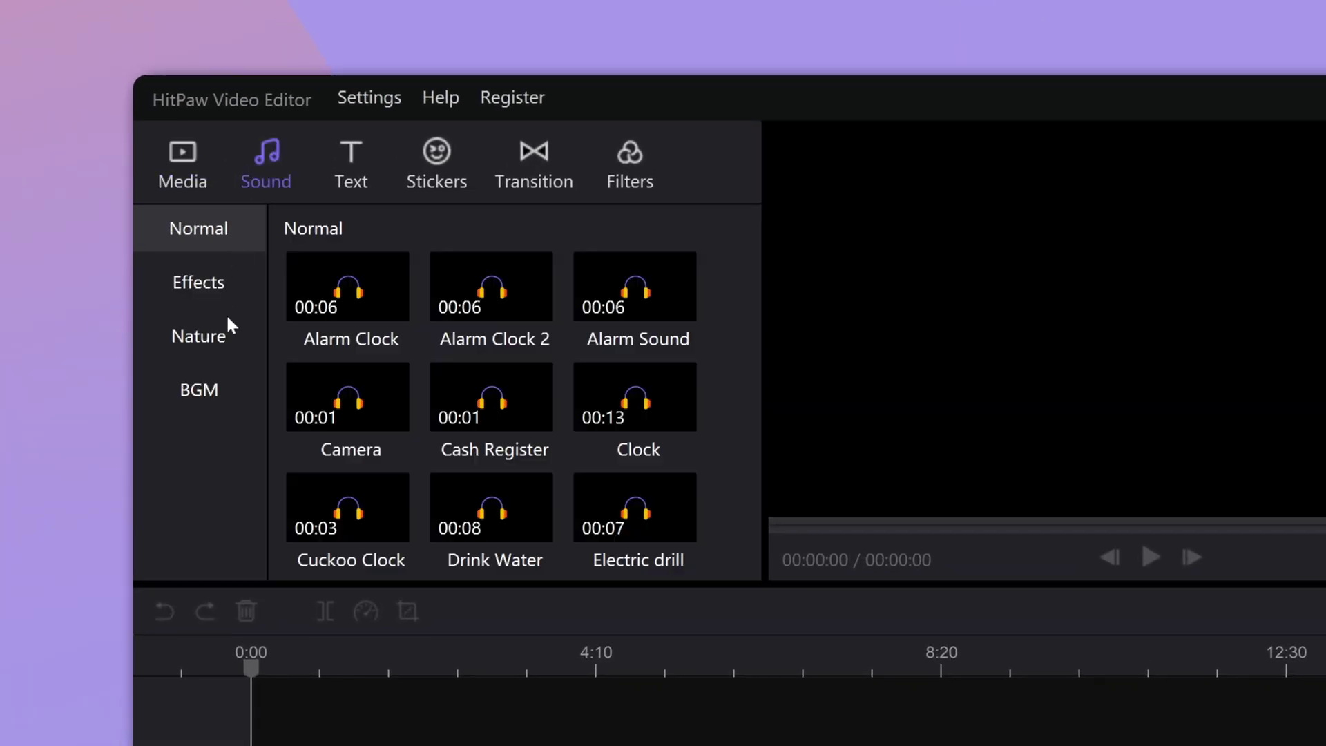
scroll(429, 308, down, 8)
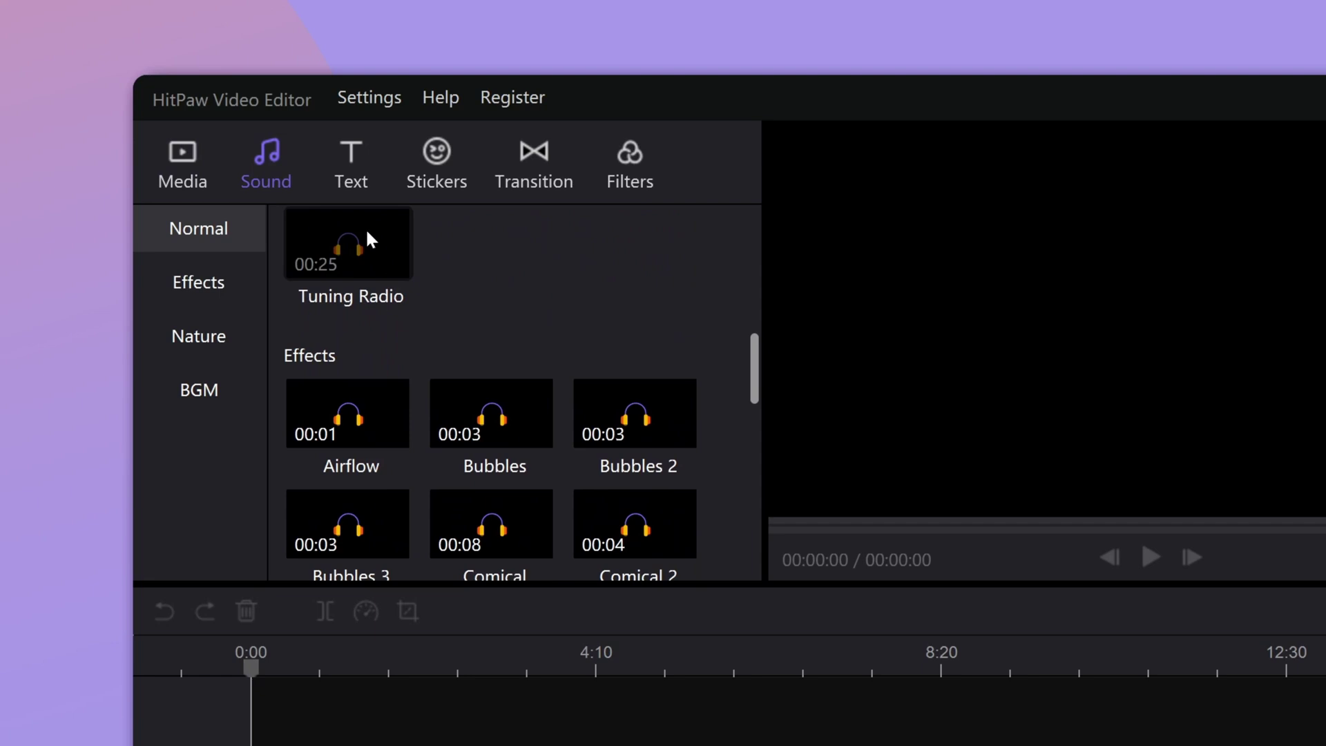
click(350, 156)
click(434, 166)
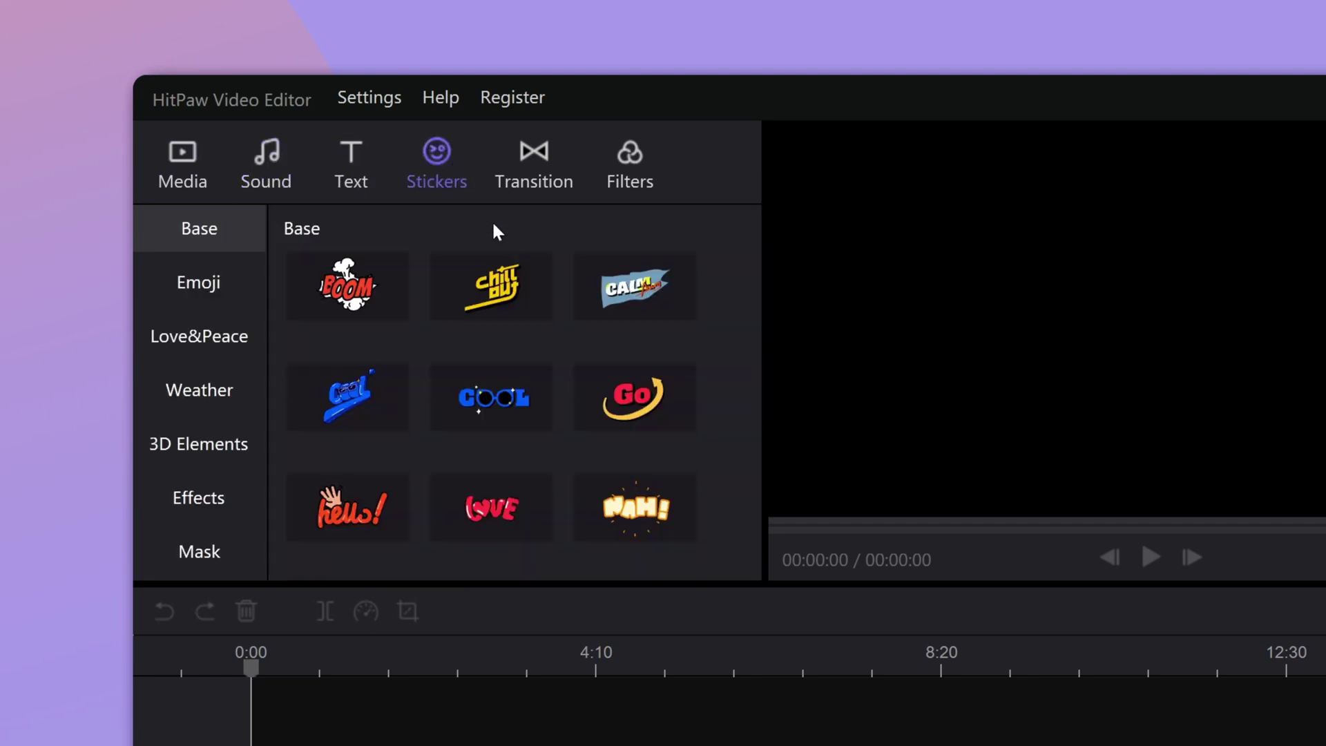
click(540, 152)
click(656, 178)
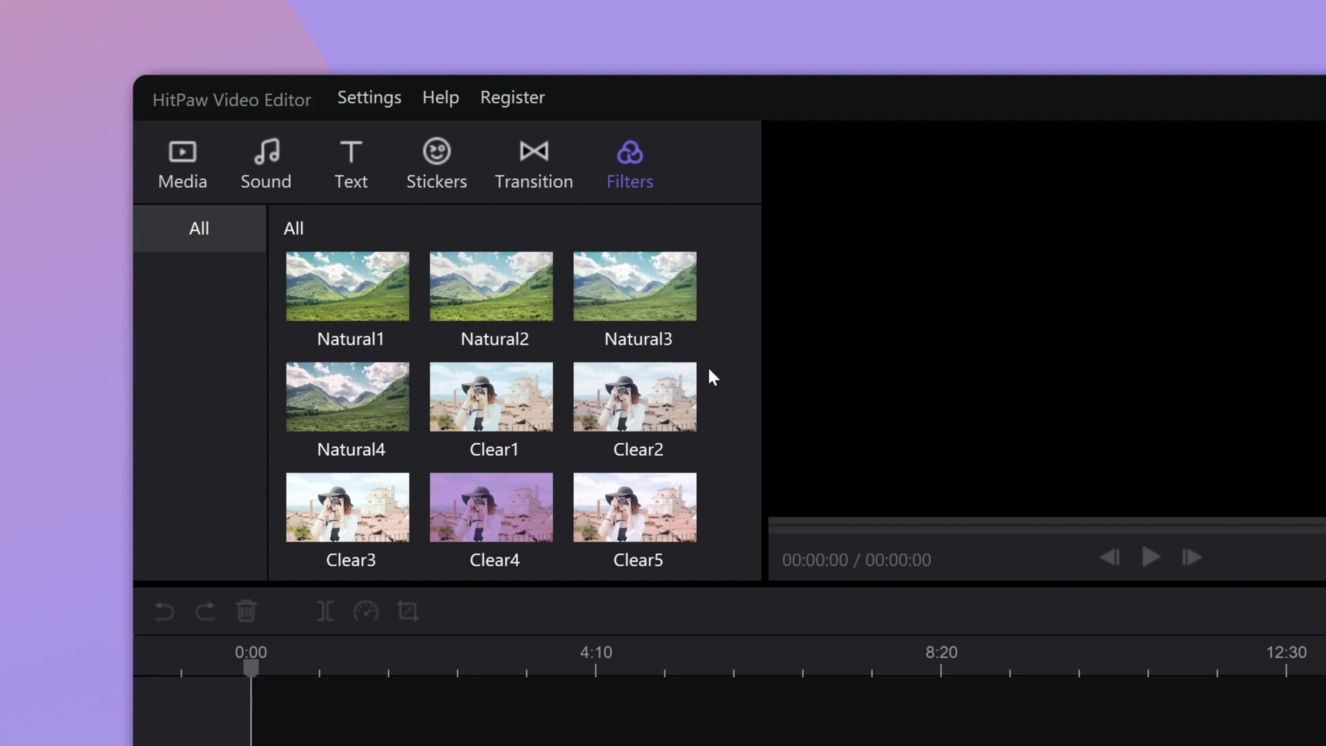
scroll(477, 379, down, 6)
scroll(483, 373, down, 2)
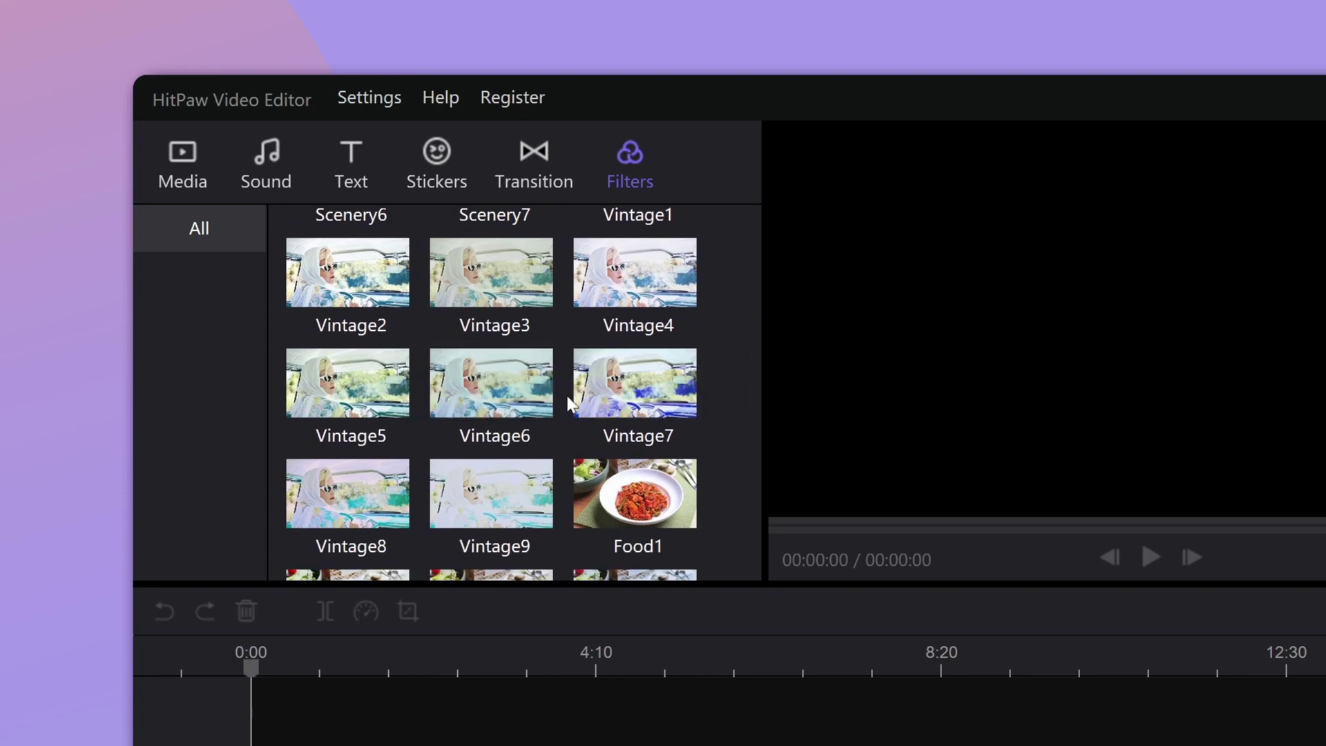
scroll(484, 400, down, 5)
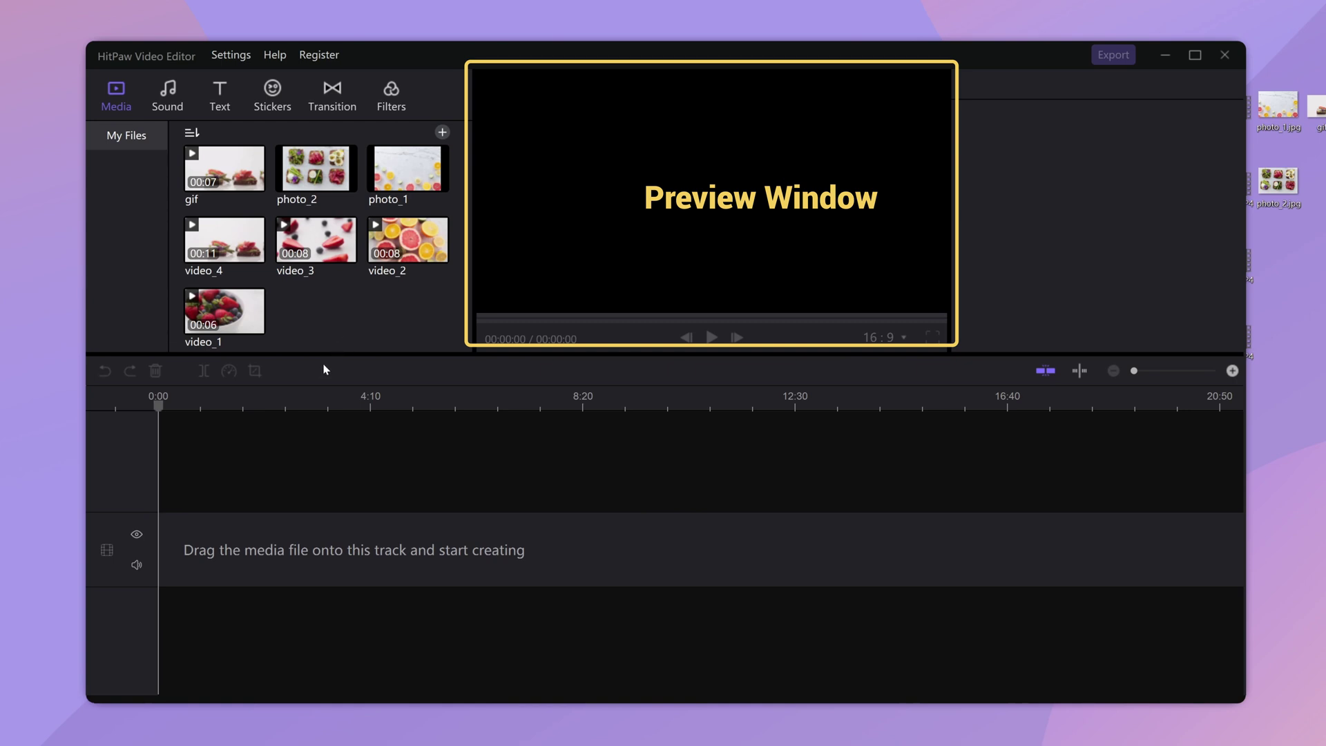
Step: Play a preview of video_4, then load video_1 to see its 3840*2160, 25FPS details
mouse_move(325, 354)
mouse_down()
mouse_move(325, 379)
mouse_move(332, 356)
mouse_up()
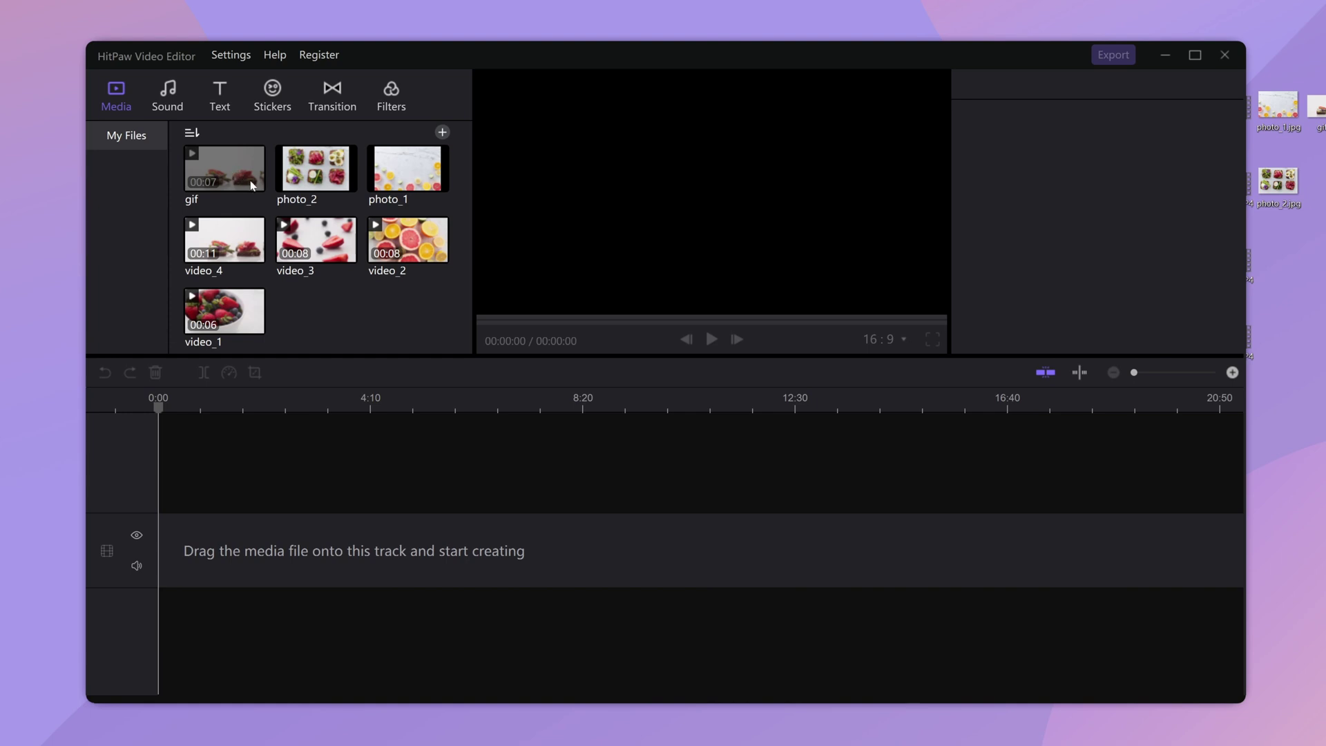
click(226, 232)
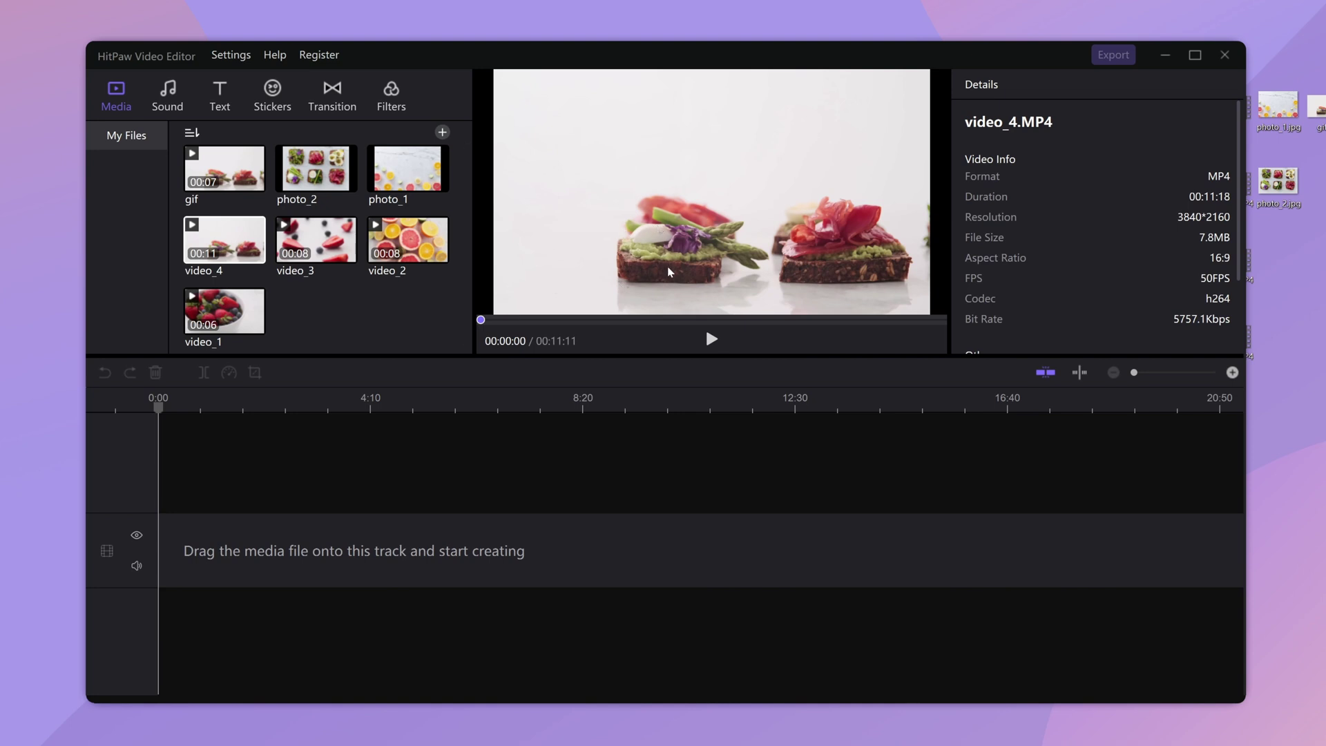
click(712, 339)
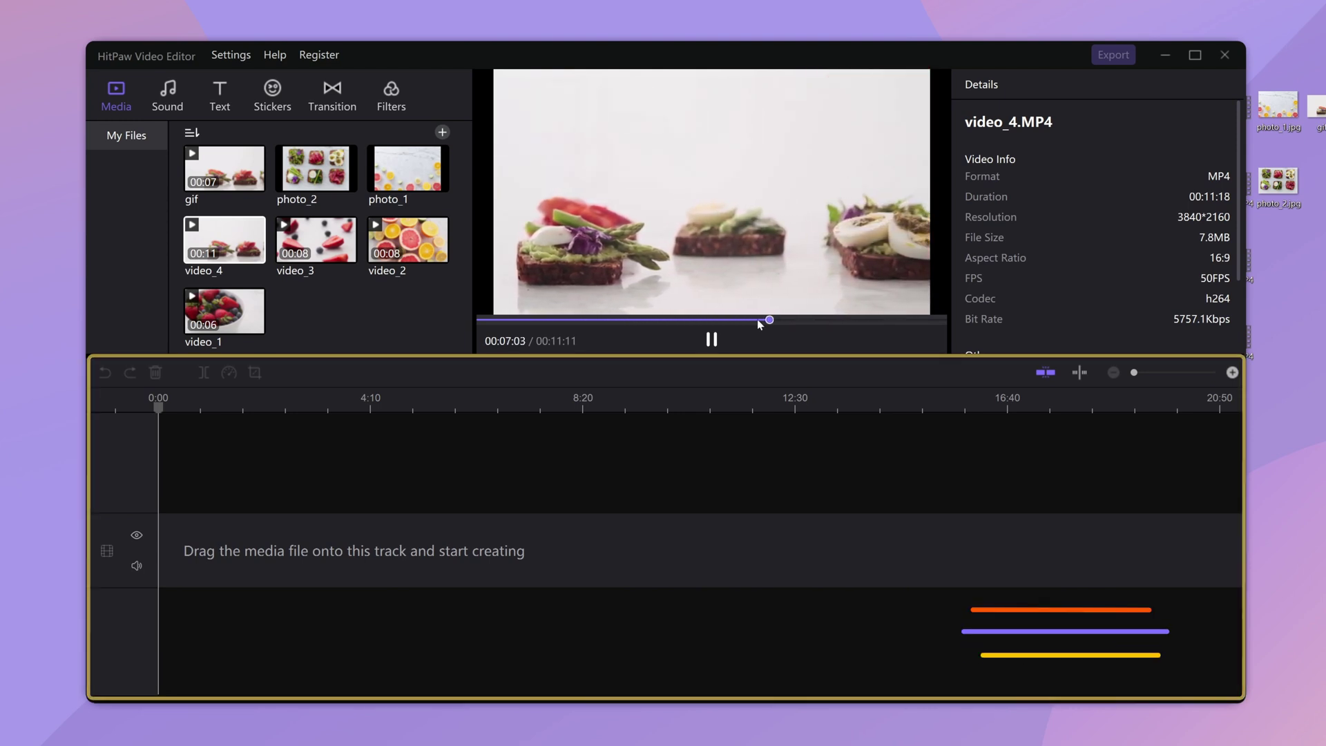
click(228, 312)
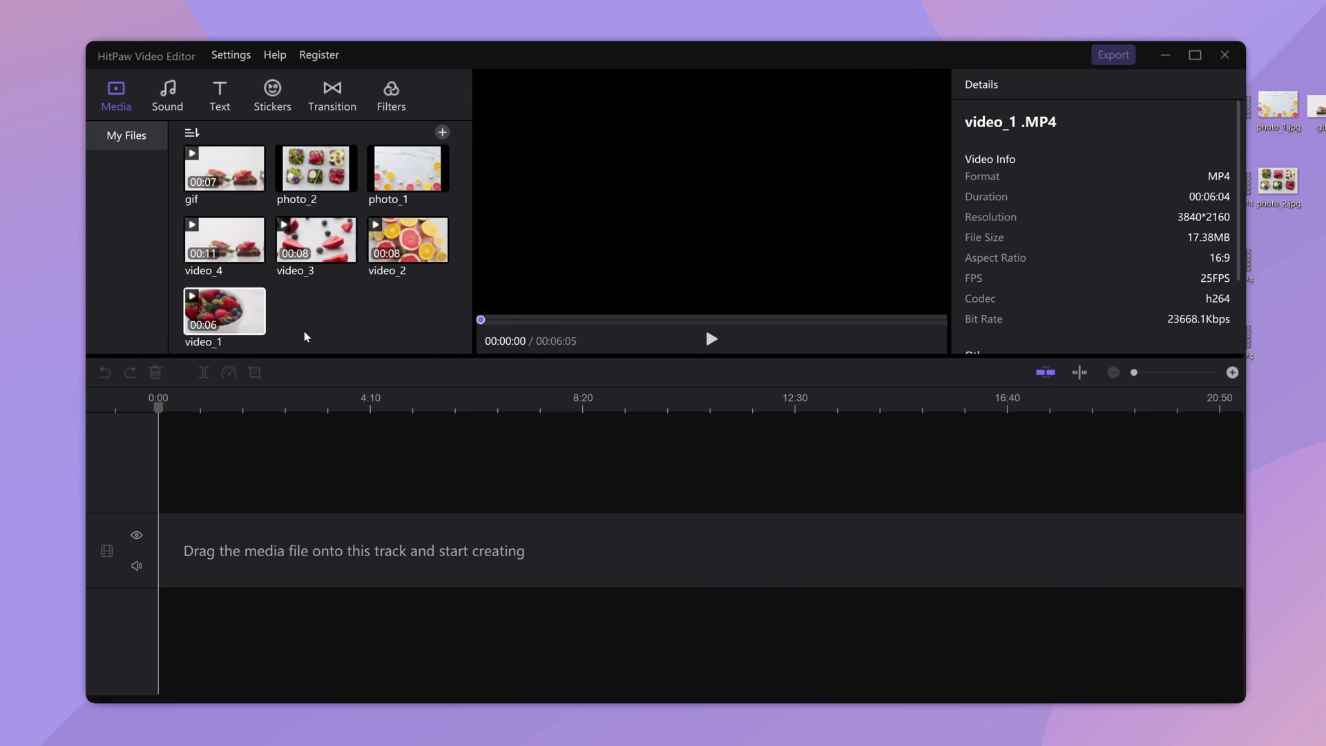
Step: Place video_1, video_4, video_3 and video_2 on separate timeline tracks
click(242, 311)
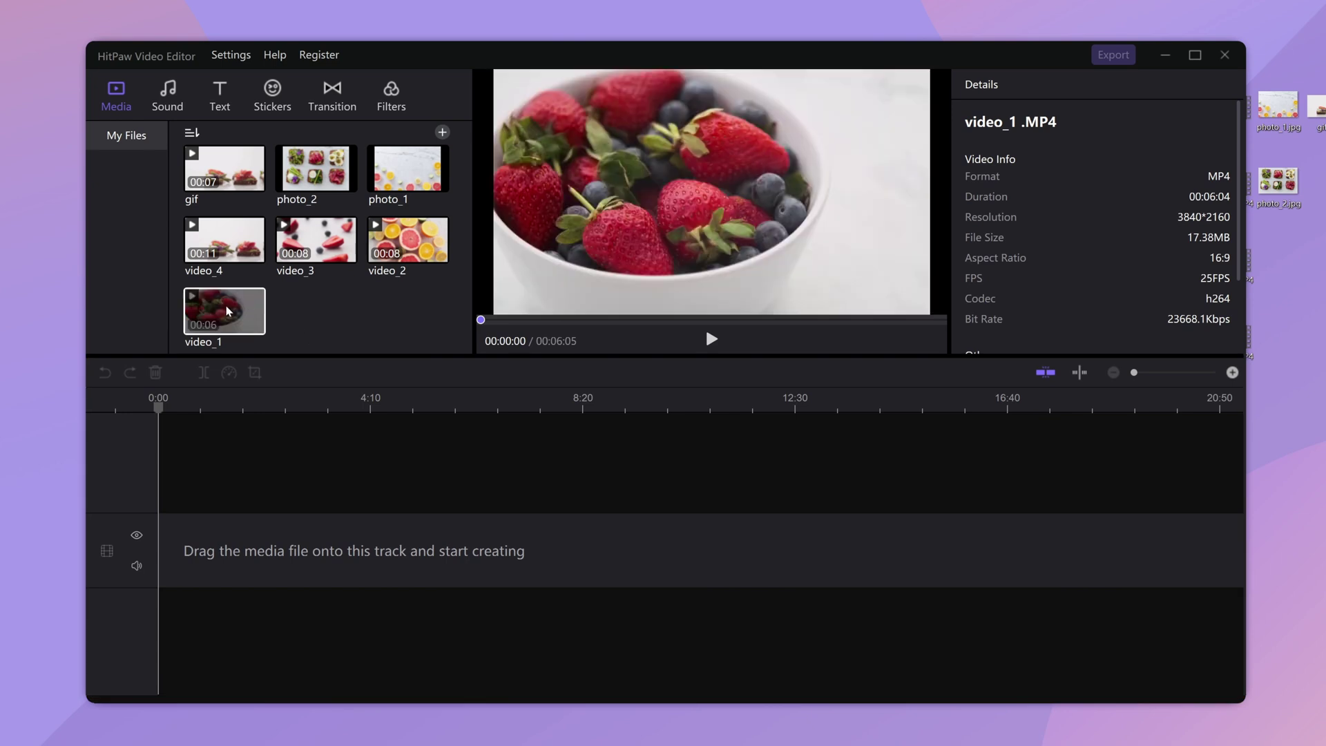
drag(228, 311, 217, 549)
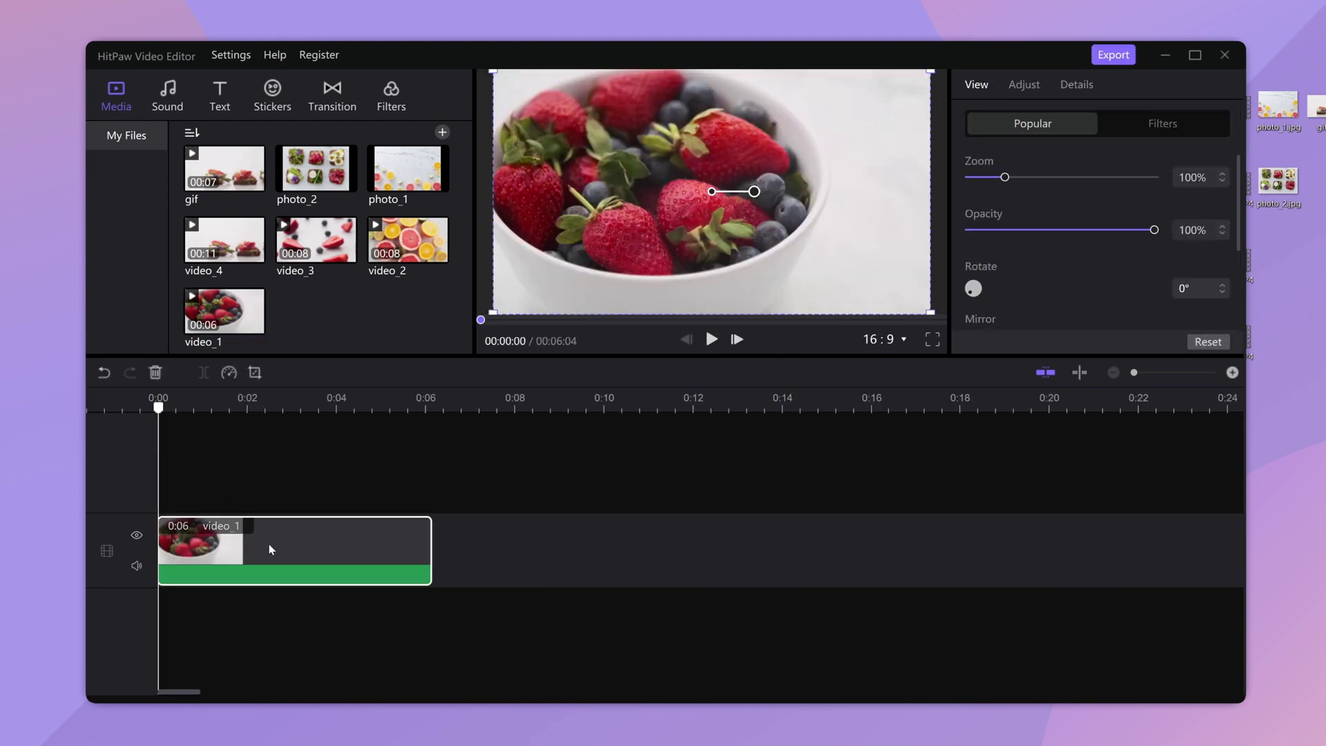
click(224, 240)
drag(224, 241, 279, 493)
drag(316, 240, 239, 477)
right_click(411, 244)
click(466, 258)
Step: Add Bubbles 3 at 0:02 and Comical 2 after it on the audio track, playhead at 0:03.7
click(167, 96)
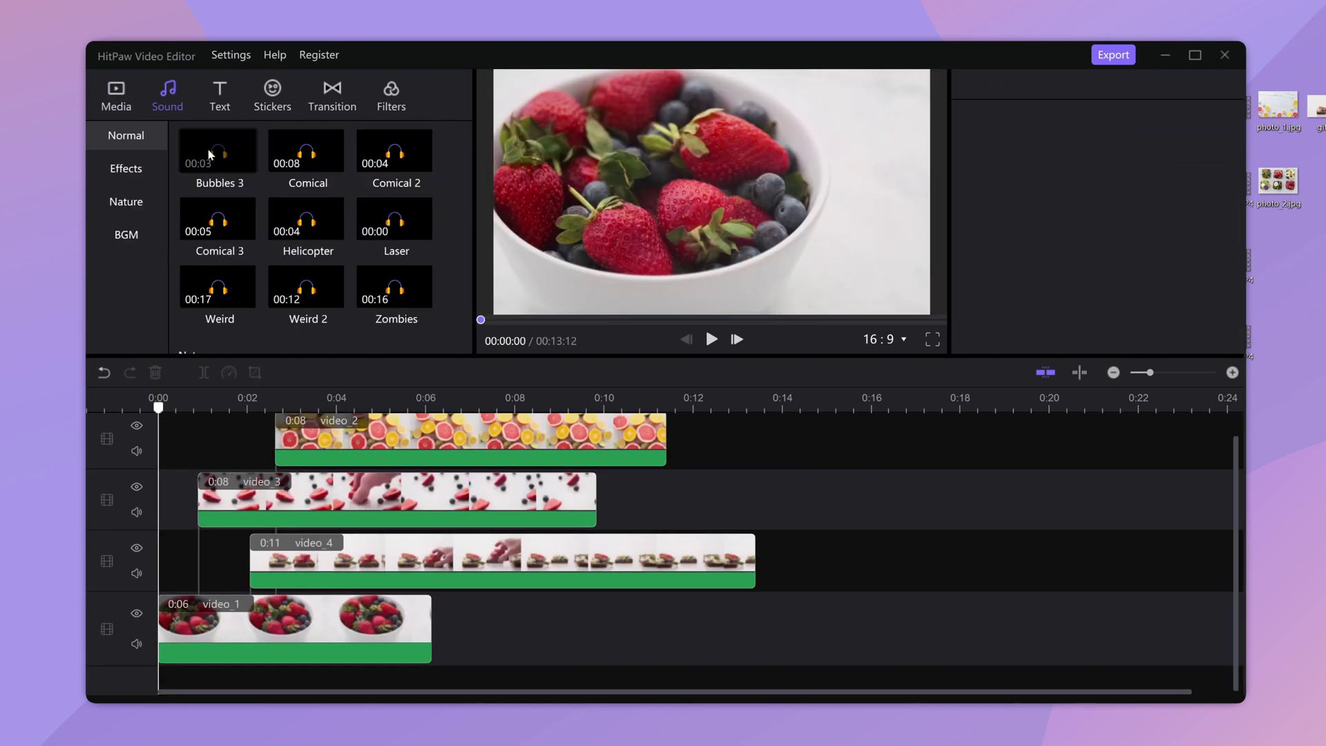
drag(211, 153, 301, 645)
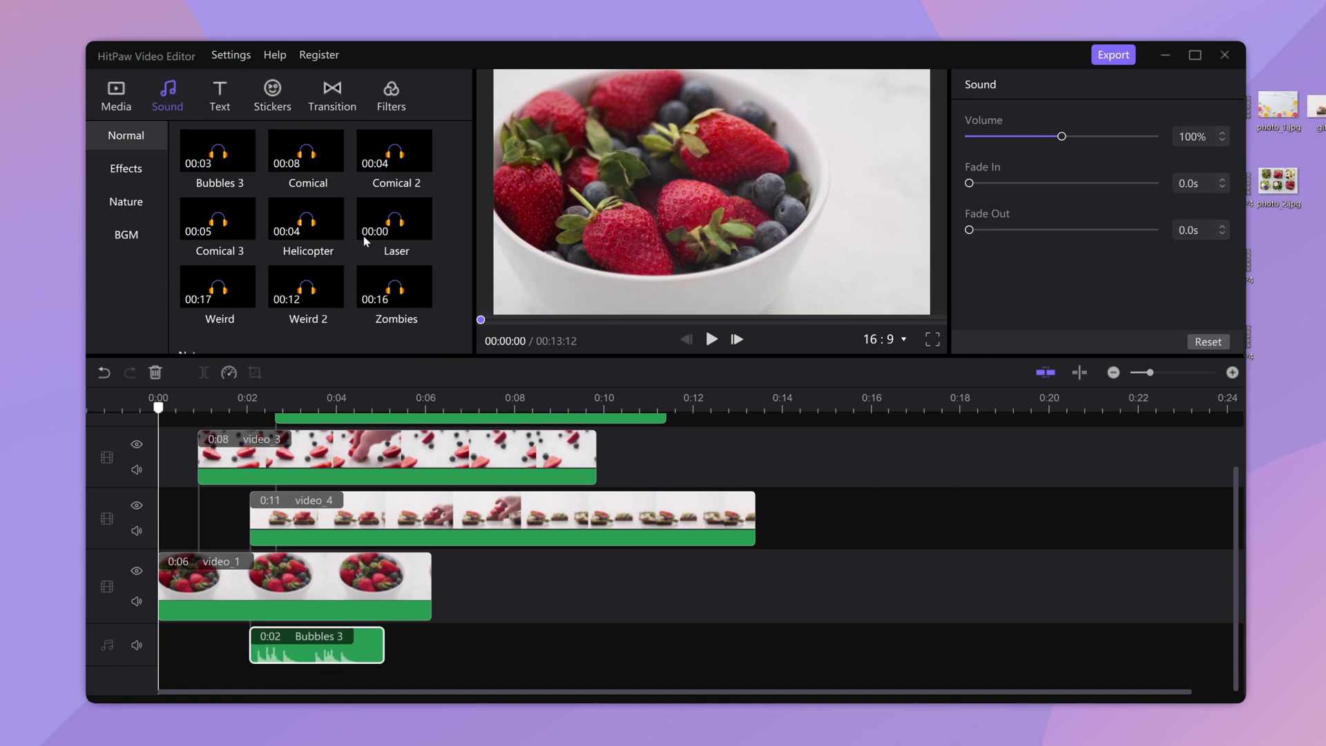
drag(394, 156, 444, 641)
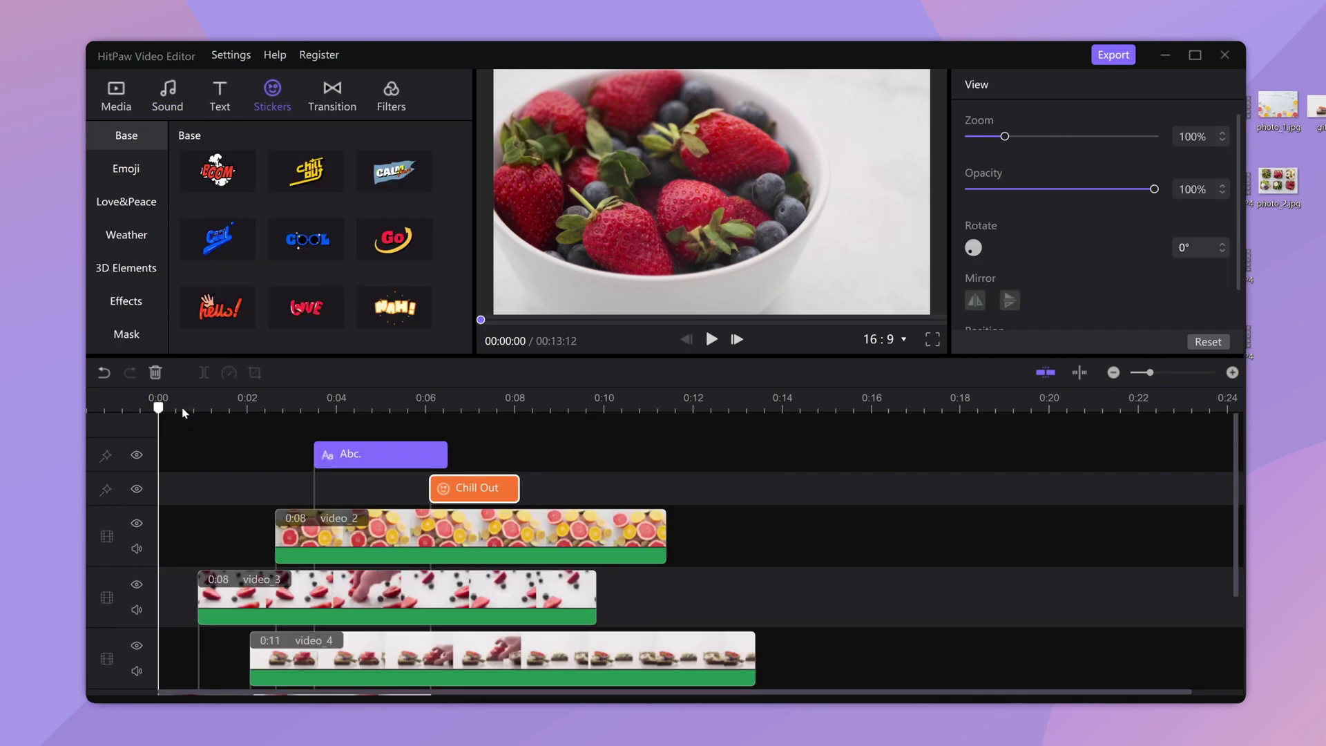
drag(183, 412, 397, 397)
Step: Split video_2 at the playhead with Ctrl+B and select its first part
key(ctrl+b)
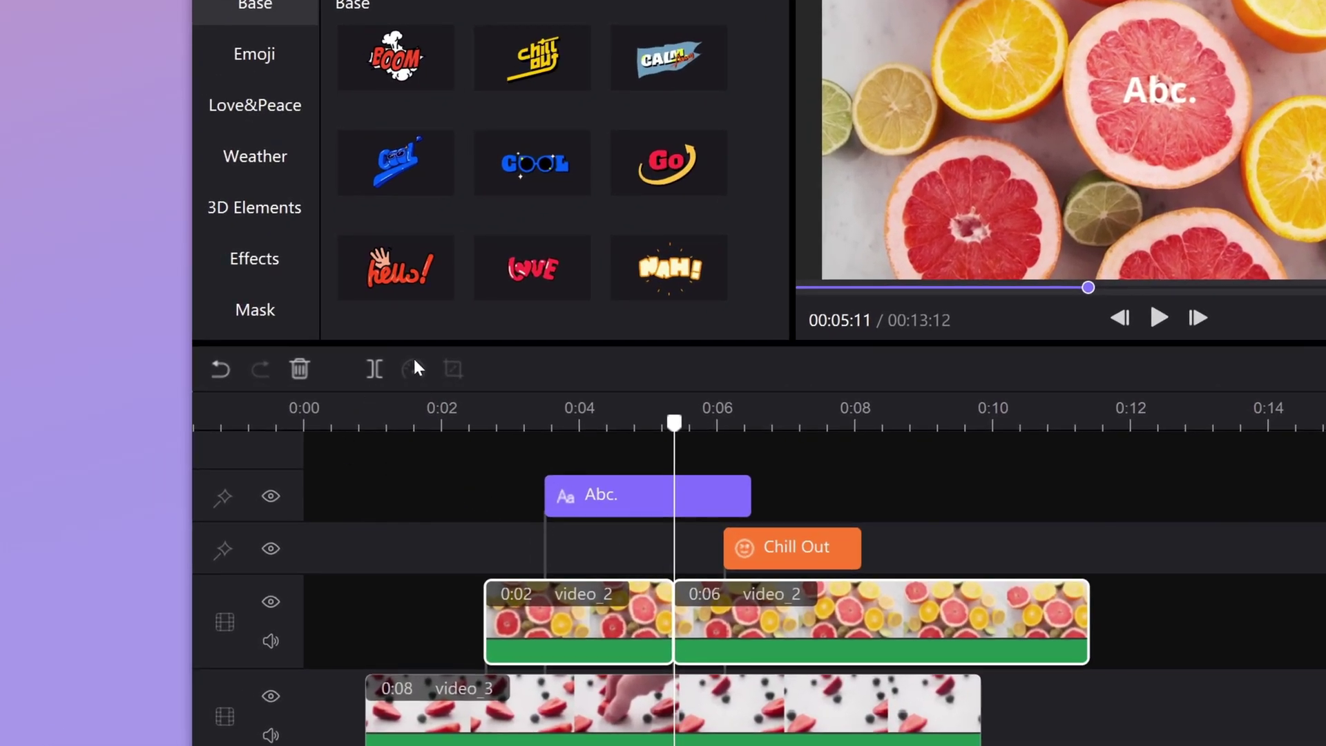
click(559, 609)
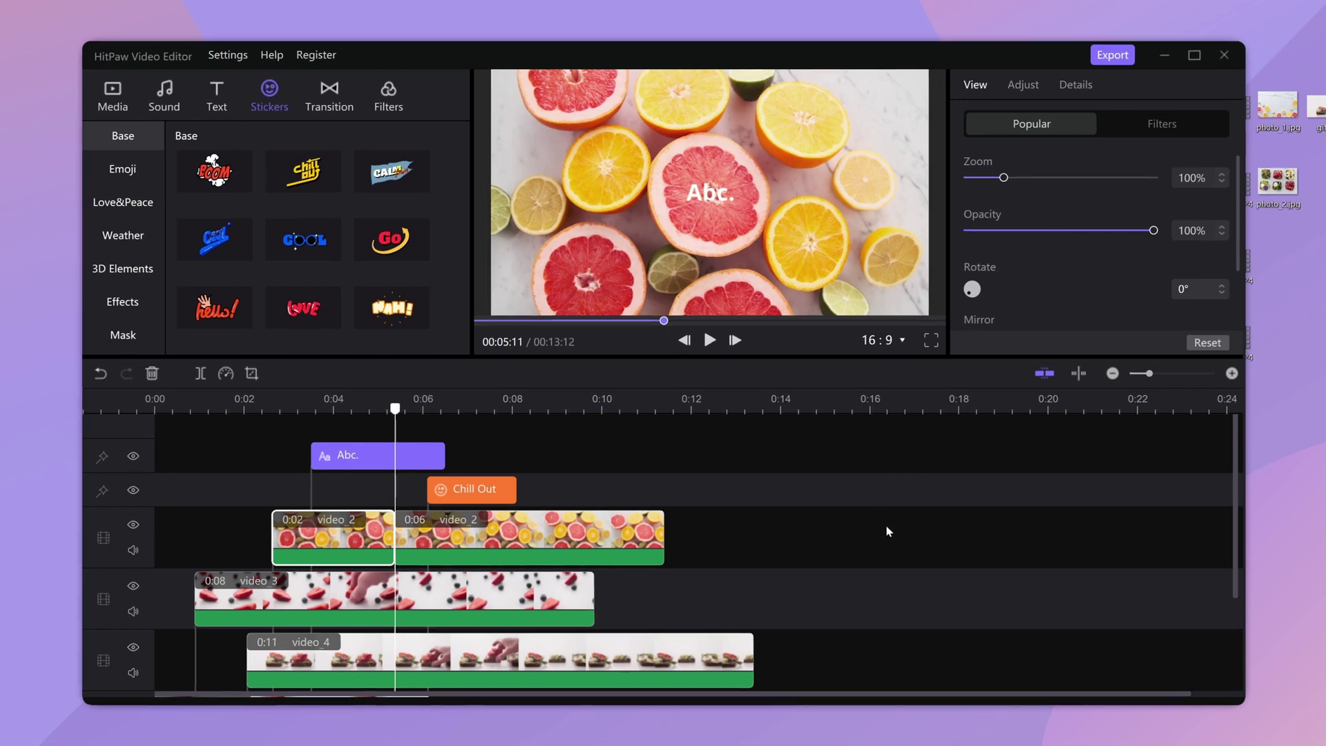
Step: Set Sharpen to 40% on the first video_2 clip and Food3 filter strength to 100%
click(1077, 84)
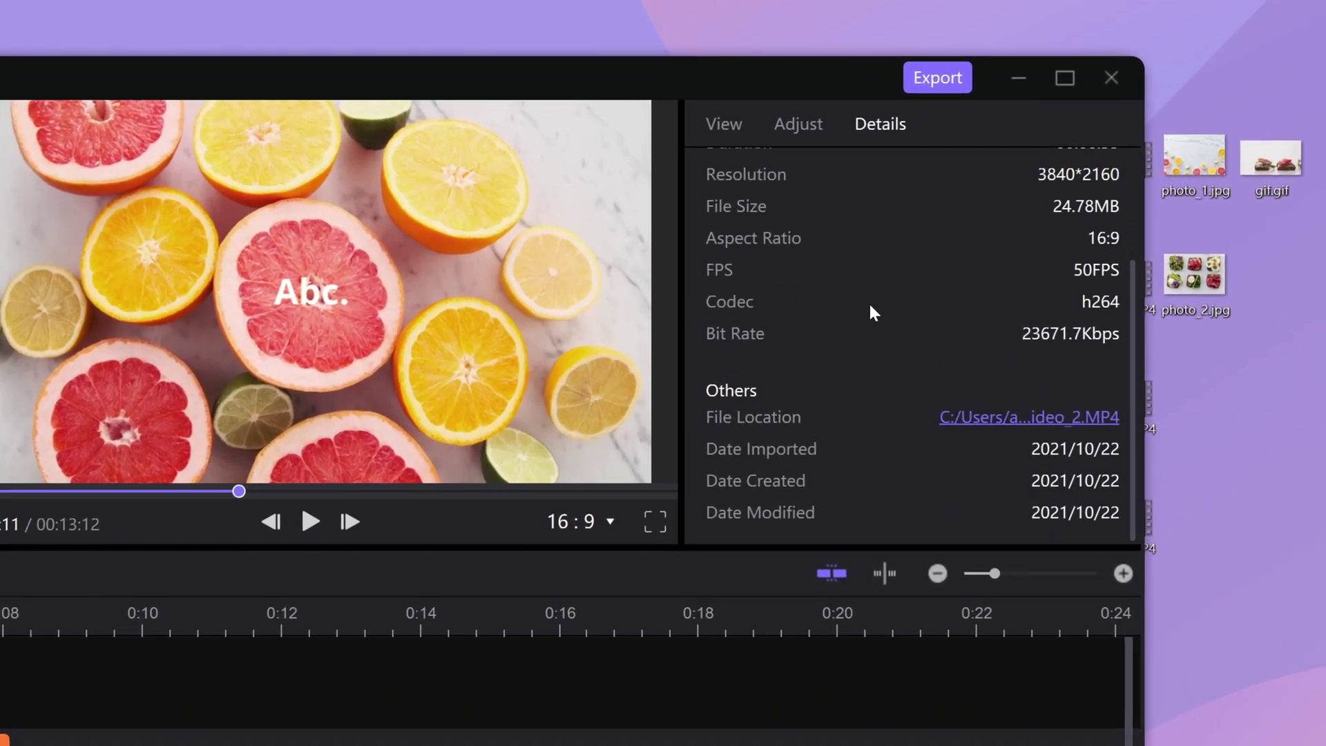
scroll(870, 306, up, 3)
click(816, 134)
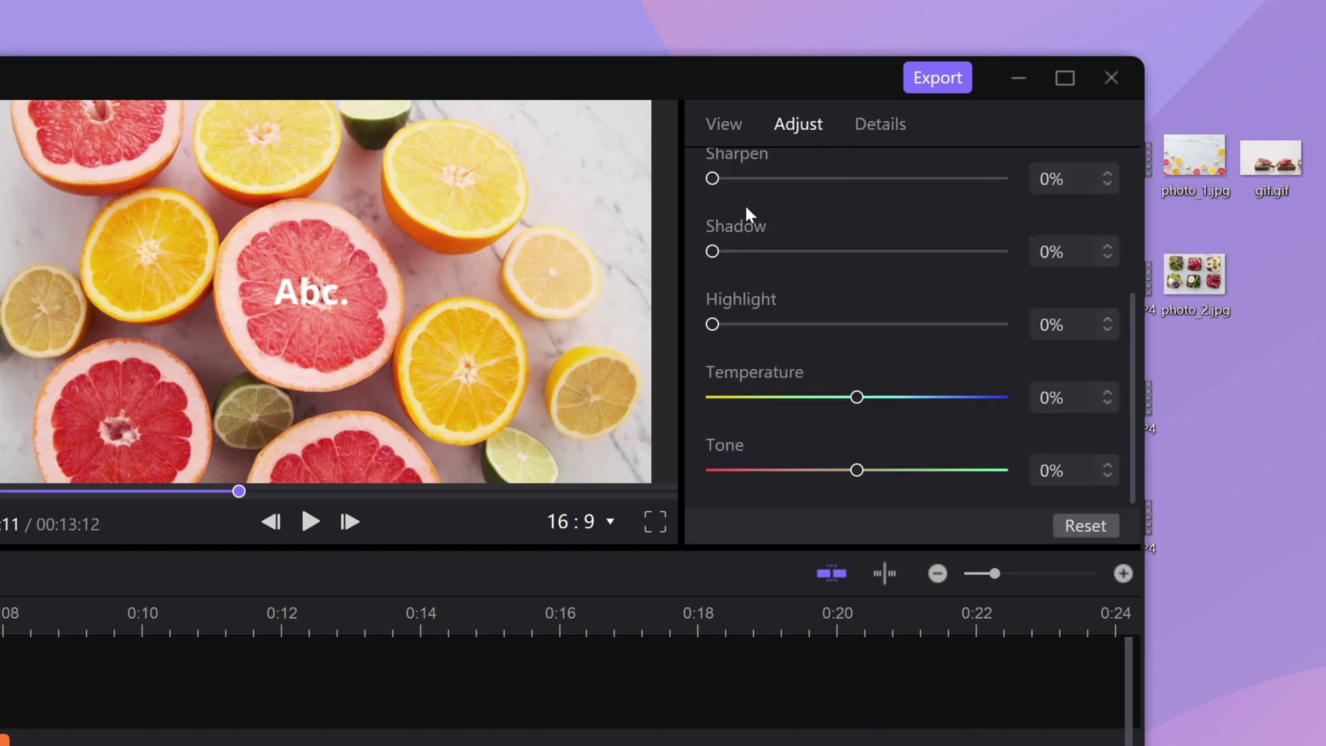
drag(725, 183, 831, 178)
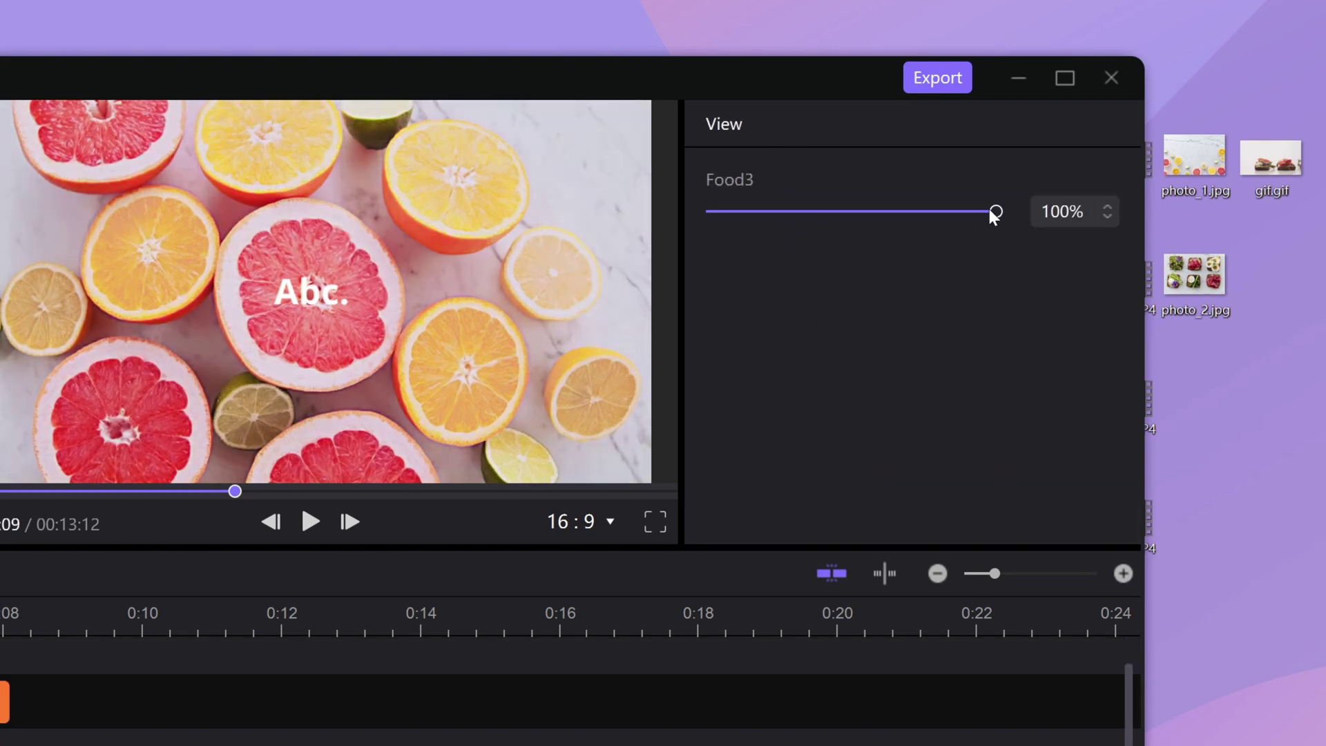
mouse_move(992, 215)
mouse_down()
mouse_move(852, 220)
mouse_move(996, 218)
mouse_up()
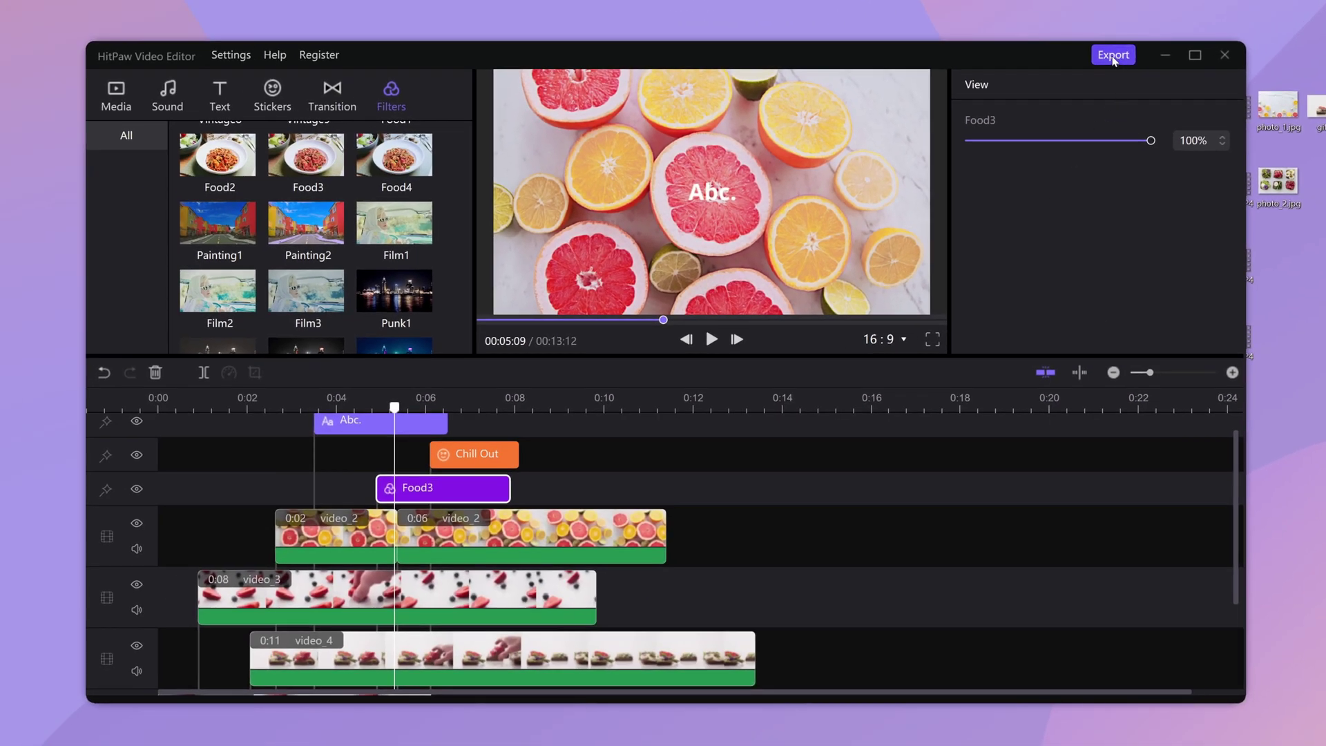
Step: Export the project as Video(.MP4) named 'video' at 1920*1080
click(1113, 55)
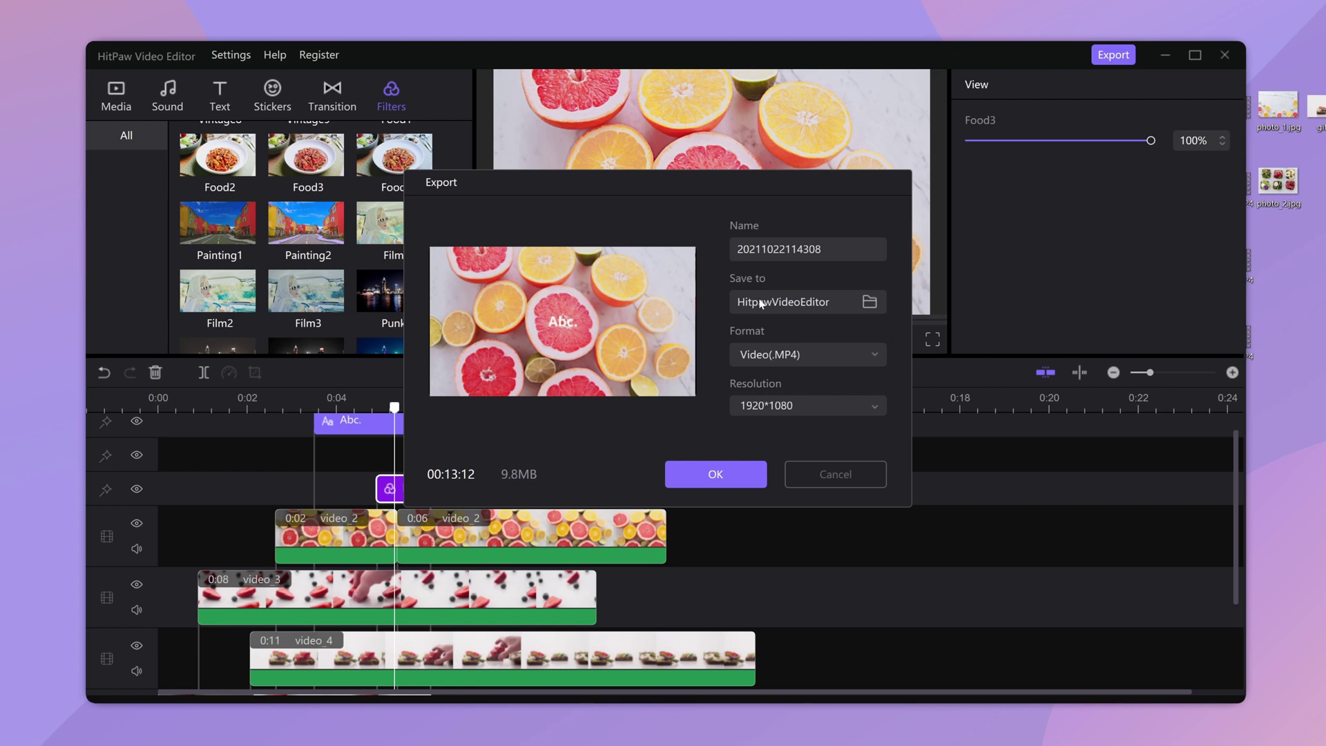
double_click(834, 252)
text(video)
click(719, 474)
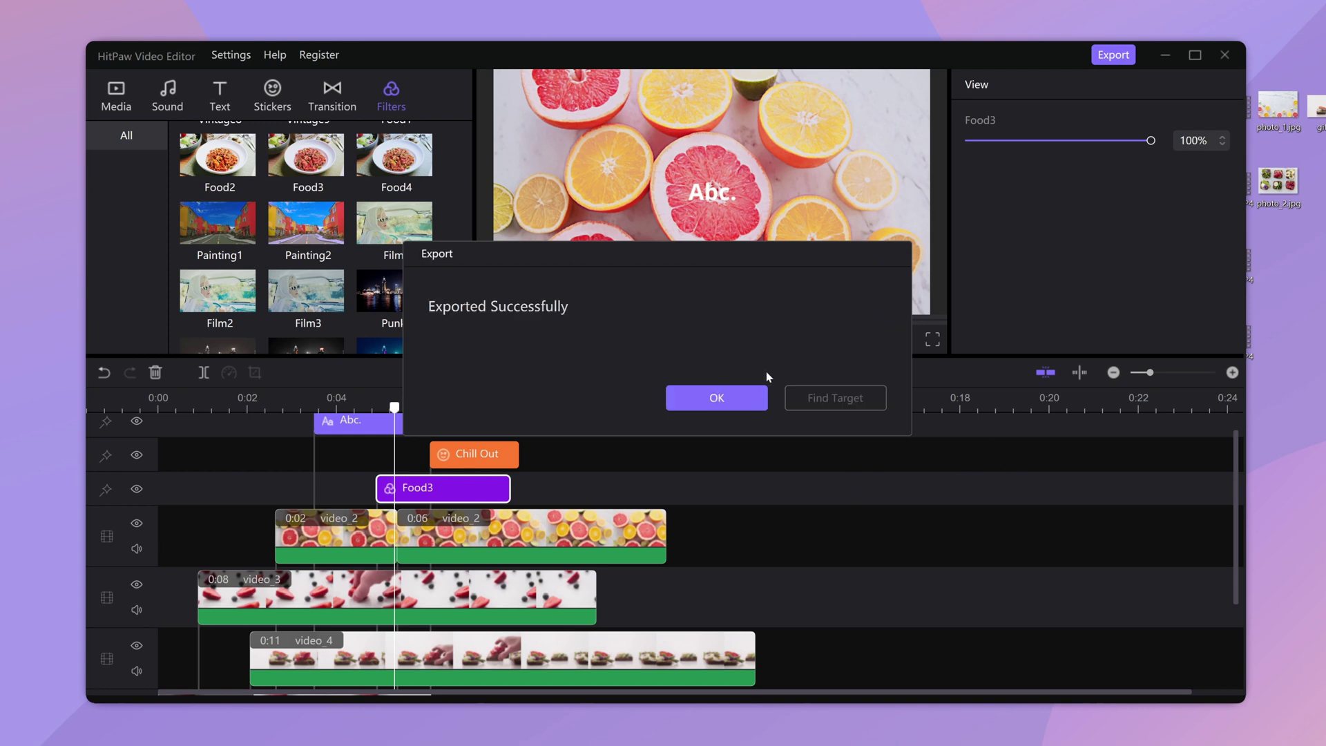
Step: Open the exported MP4 from the success dialog so it plays in the media player
click(712, 399)
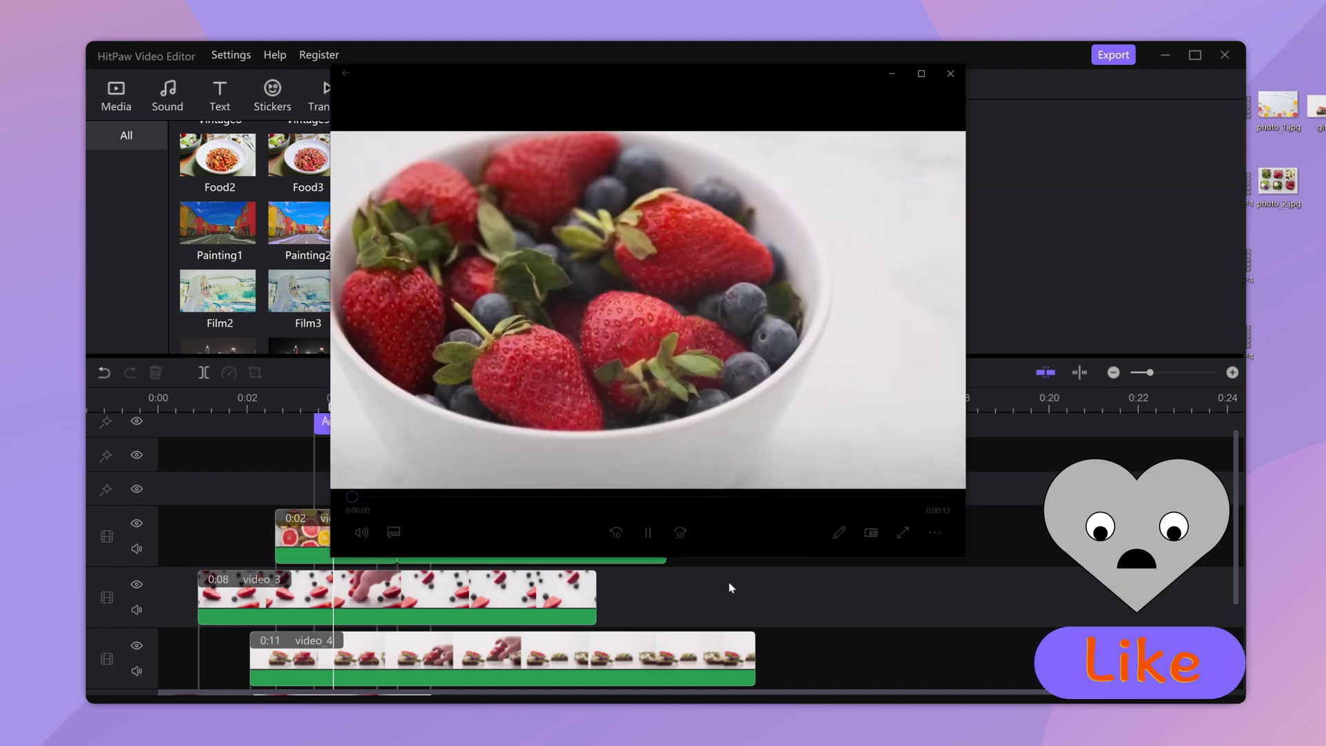